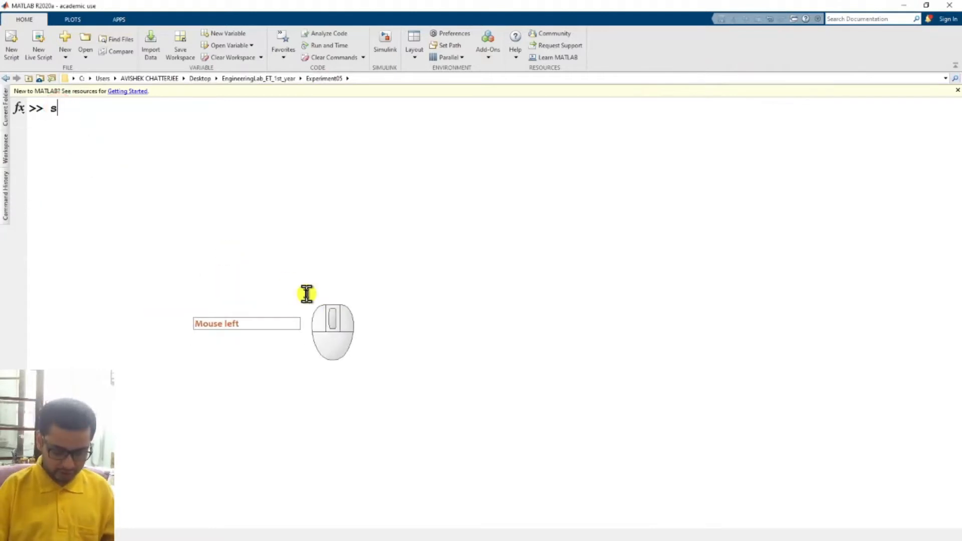
# Launch Simulink from the command prompt and create a new model from the Simscape Electrical template.
pyautogui.write('simulink')
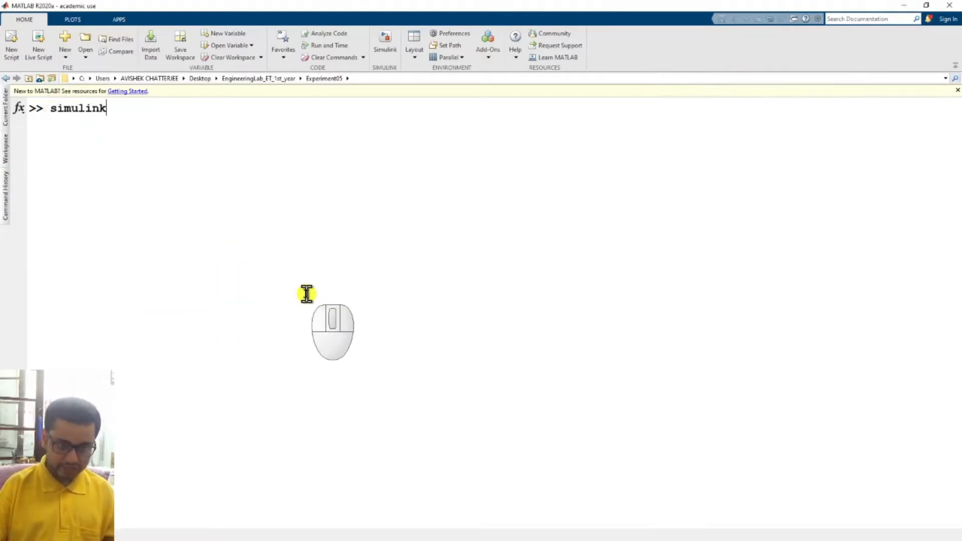
pyautogui.press('Return')
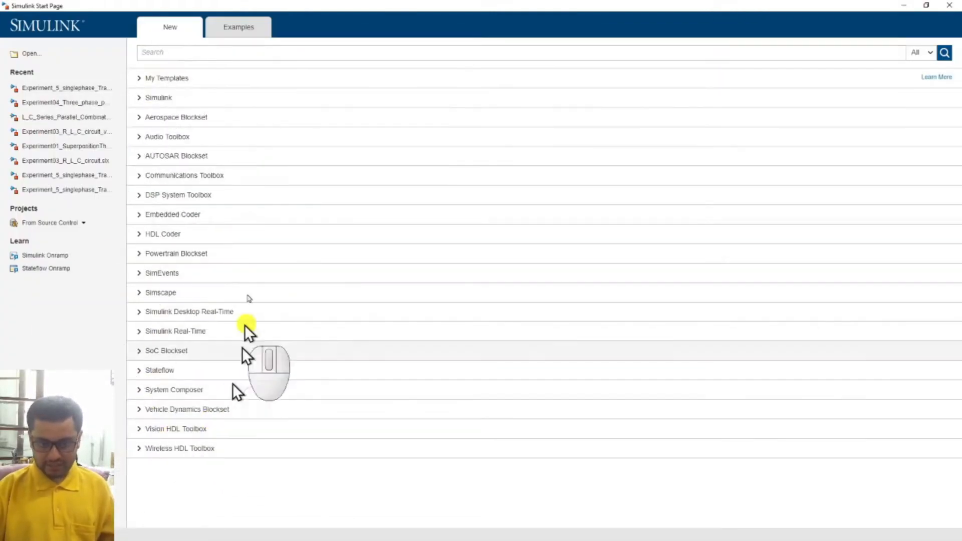
pyautogui.click(140, 294)
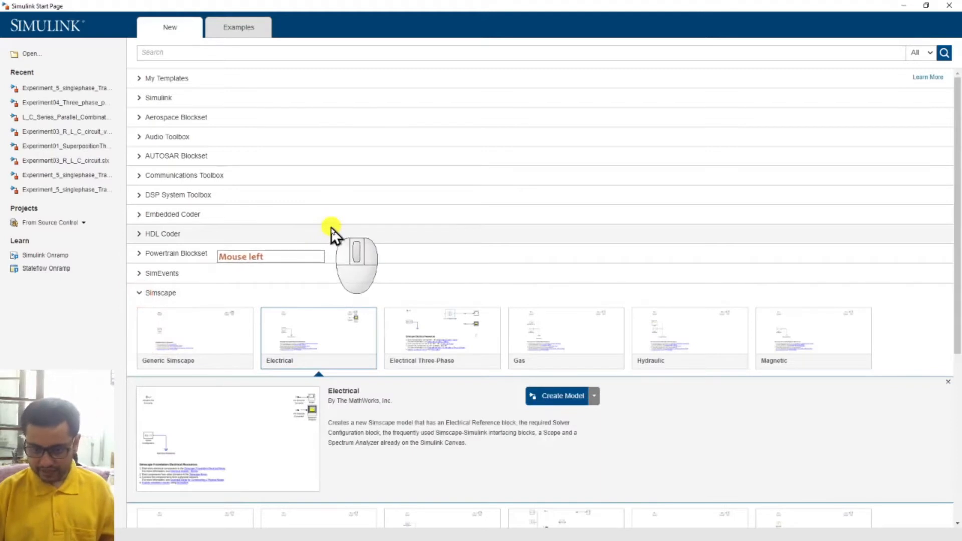
pyautogui.scroll(-1, 332, 228)
pyautogui.scroll(-2, 331, 228)
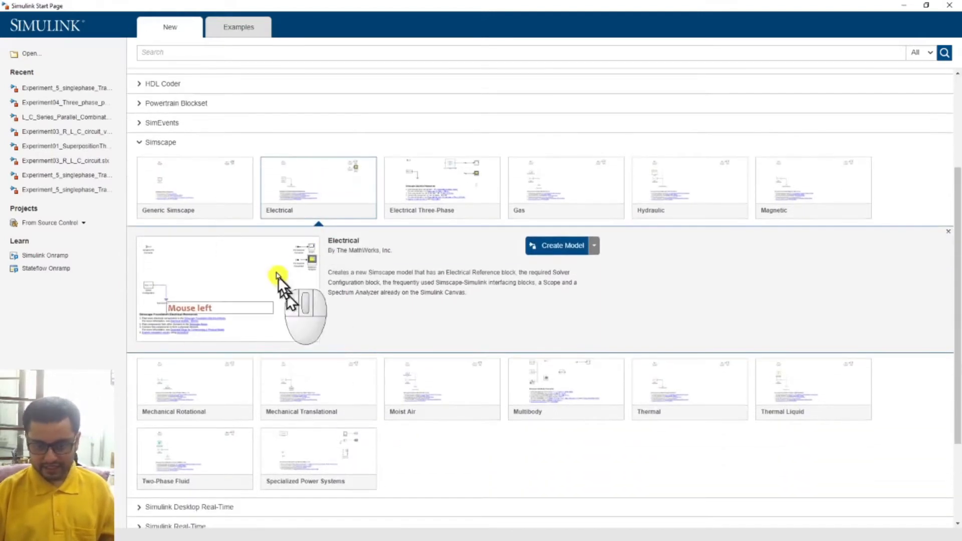
pyautogui.moveTo(308, 203)
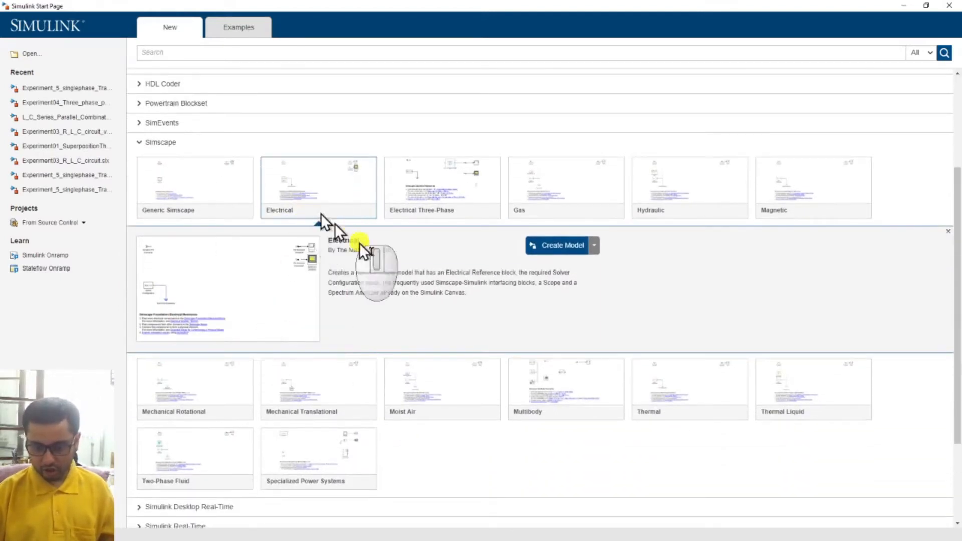
pyautogui.moveTo(300, 486)
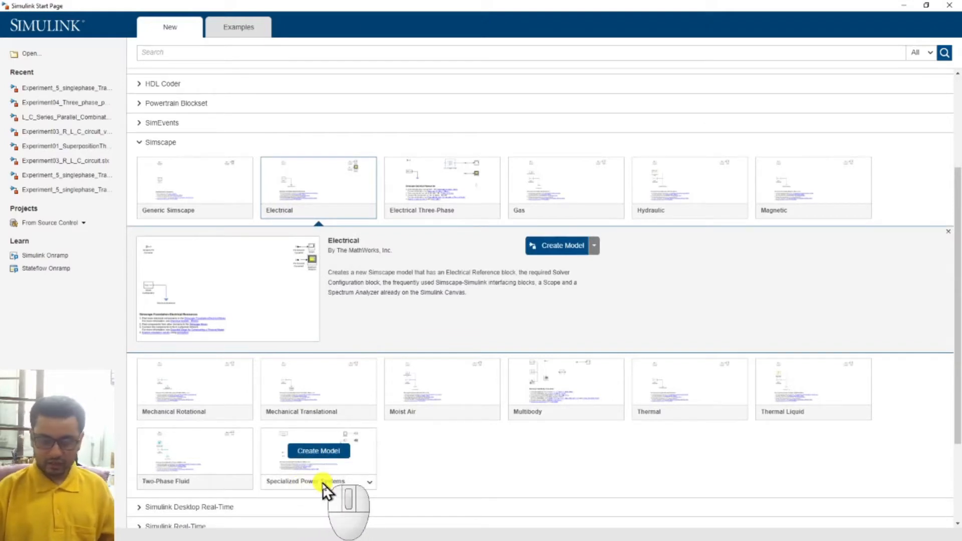
pyautogui.doubleClick(306, 198)
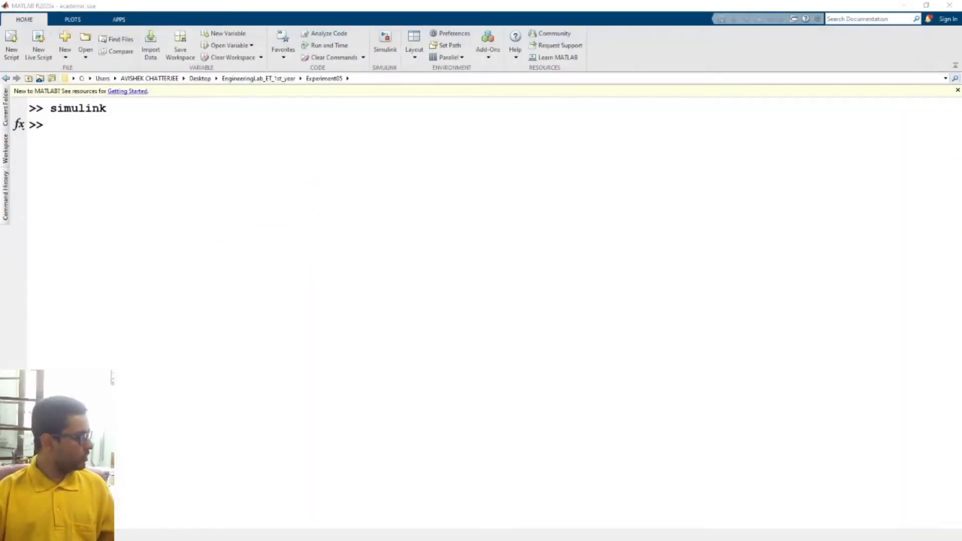
pyautogui.moveTo(297, 76); pyautogui.dragTo(340, 3)
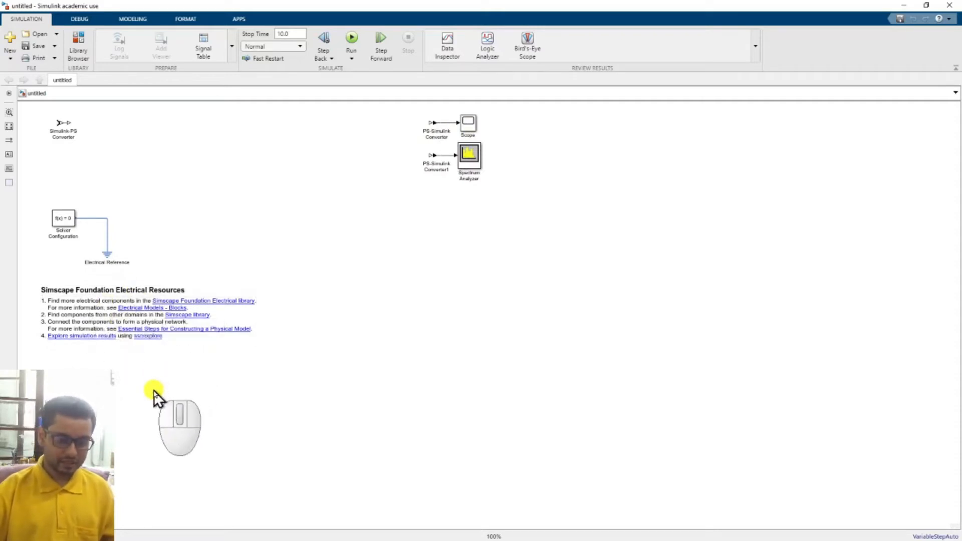
# Delete the Simscape Foundation Electrical Resources heading and its list of notes from the canvas.
pyautogui.click(141, 322)
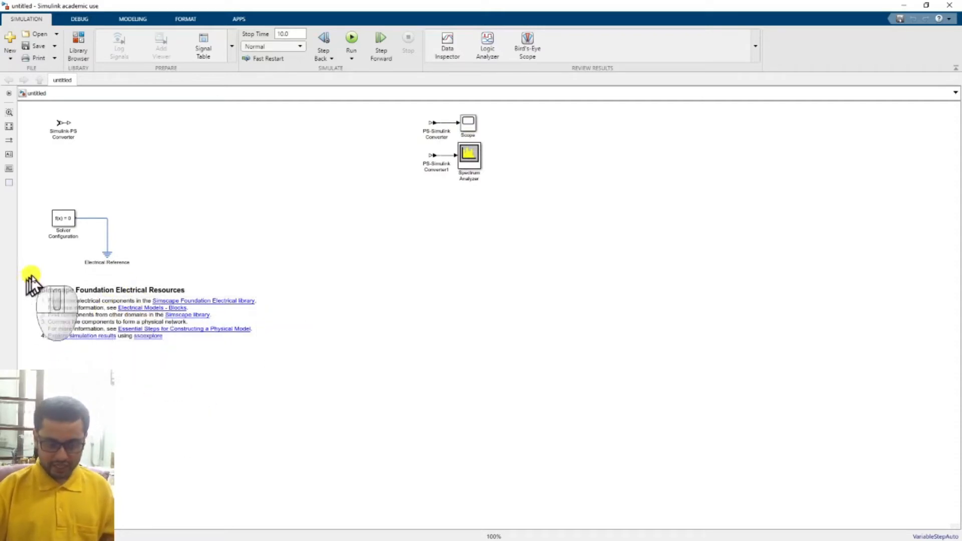
pyautogui.moveTo(25, 280)
pyautogui.mouseDown()
pyautogui.moveTo(176, 347)
pyautogui.moveTo(304, 360)
pyautogui.mouseUp()
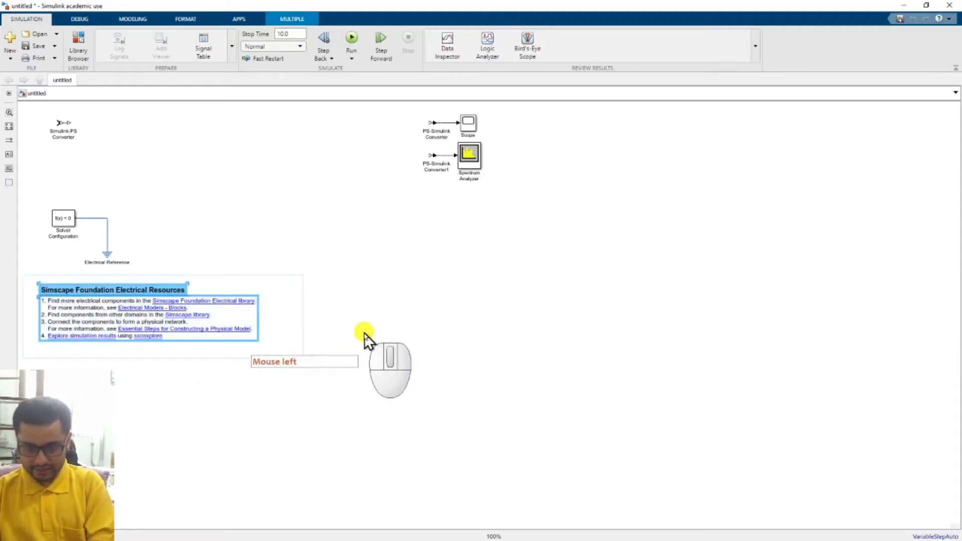
pyautogui.press('Delete')
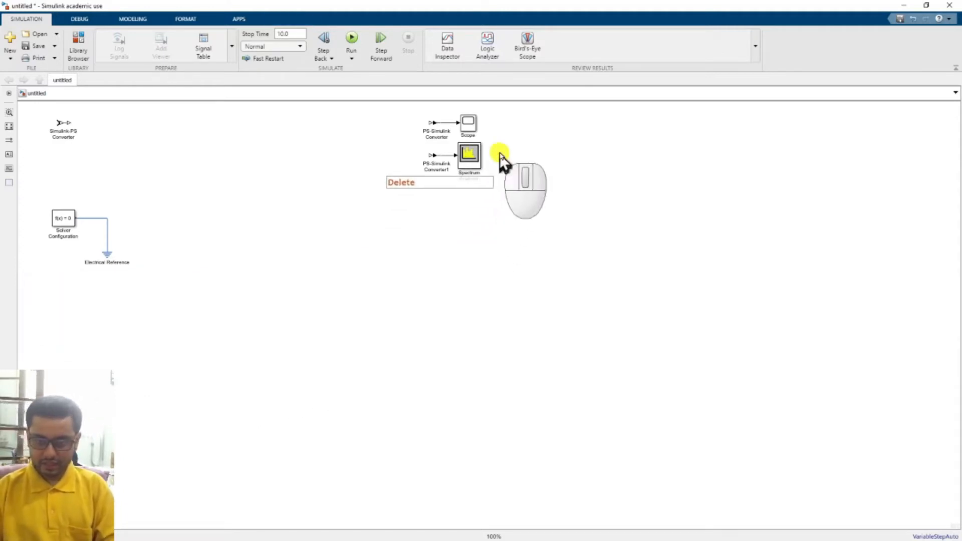
# Delete the Spectrum Analyzer with its connected PS-Simulink Converter1, and the unconnected Simulink-PS Converter.
pyautogui.moveTo(505, 137); pyautogui.dragTo(473, 176)
pyautogui.click(493, 209)
pyautogui.click(419, 154)
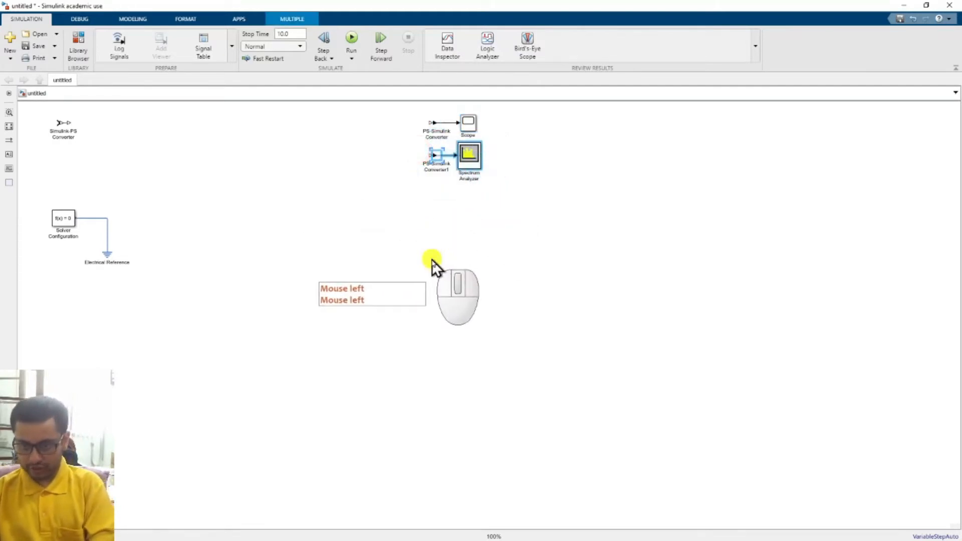
pyautogui.press('Delete')
pyautogui.moveTo(86, 114); pyautogui.dragTo(44, 156)
pyautogui.press('Delete')
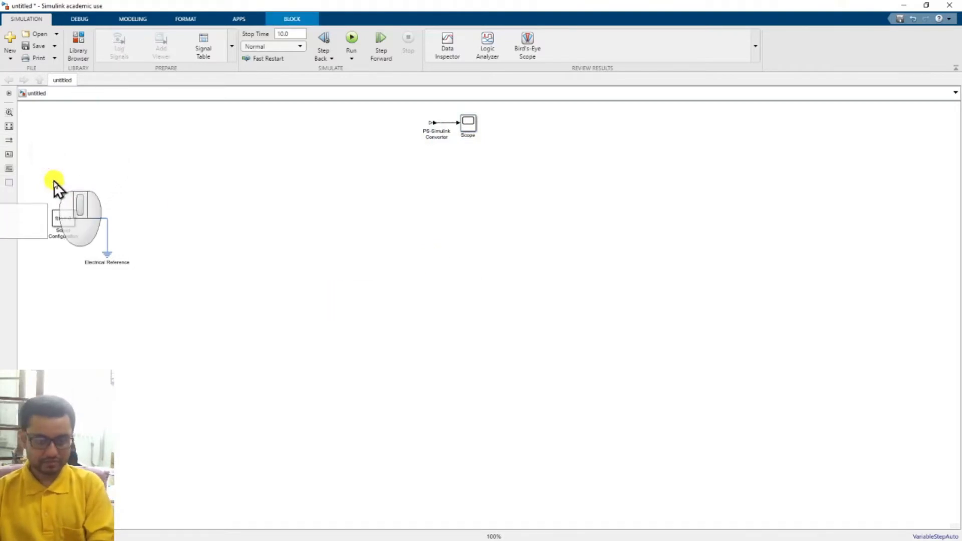
# Open the block library at Electrical Elements under Simscape, Foundation Library, Electrical.
pyautogui.moveTo(103, 230); pyautogui.dragTo(106, 252)
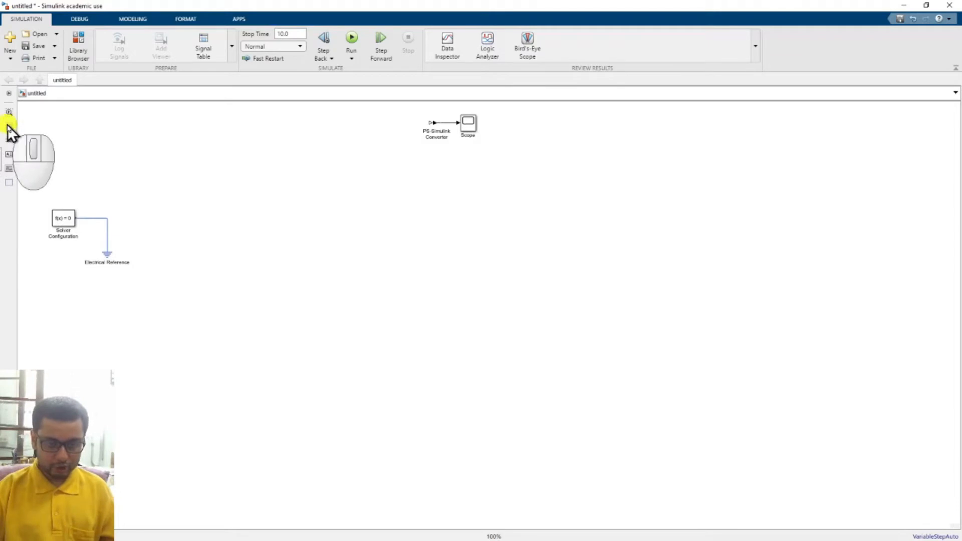
pyautogui.click(9, 126)
pyautogui.click(303, 350)
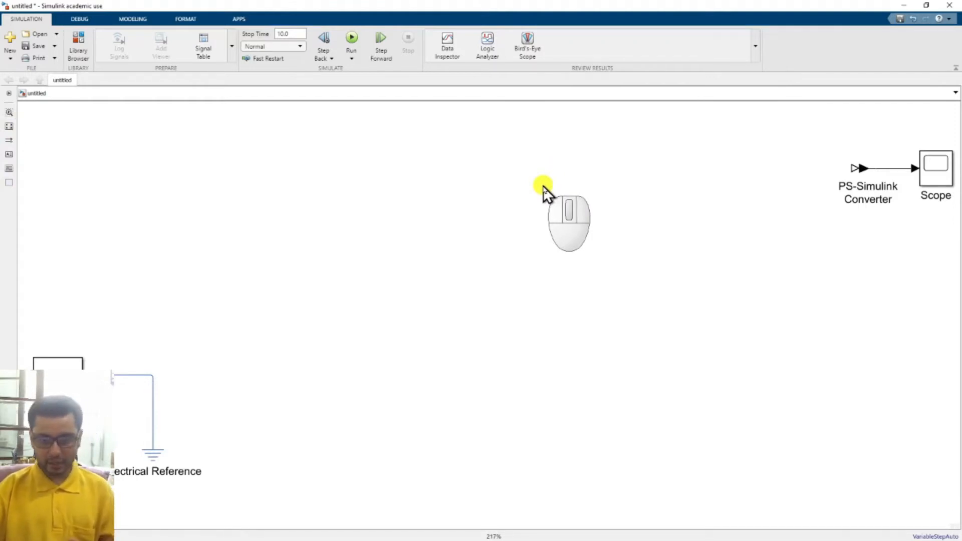
pyautogui.click(82, 48)
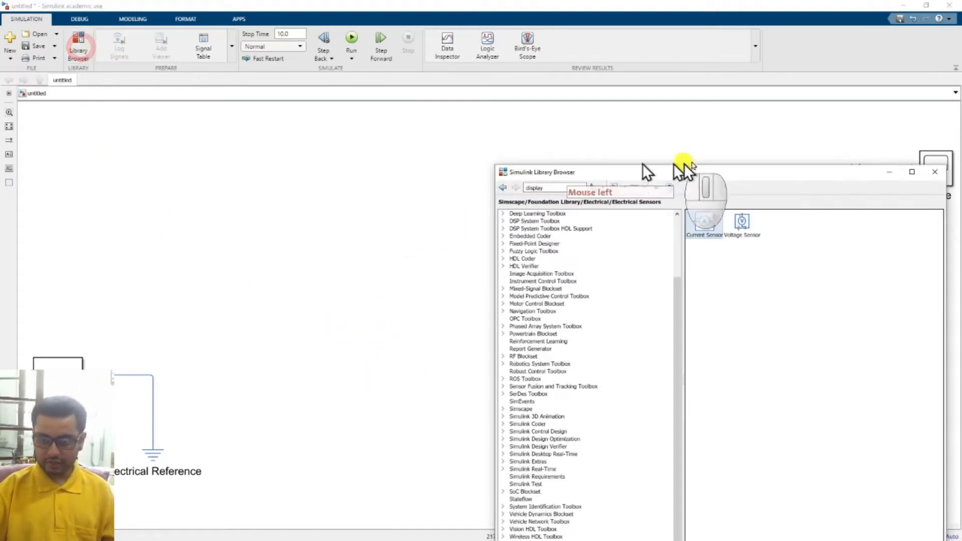
pyautogui.moveTo(743, 175); pyautogui.dragTo(522, 77)
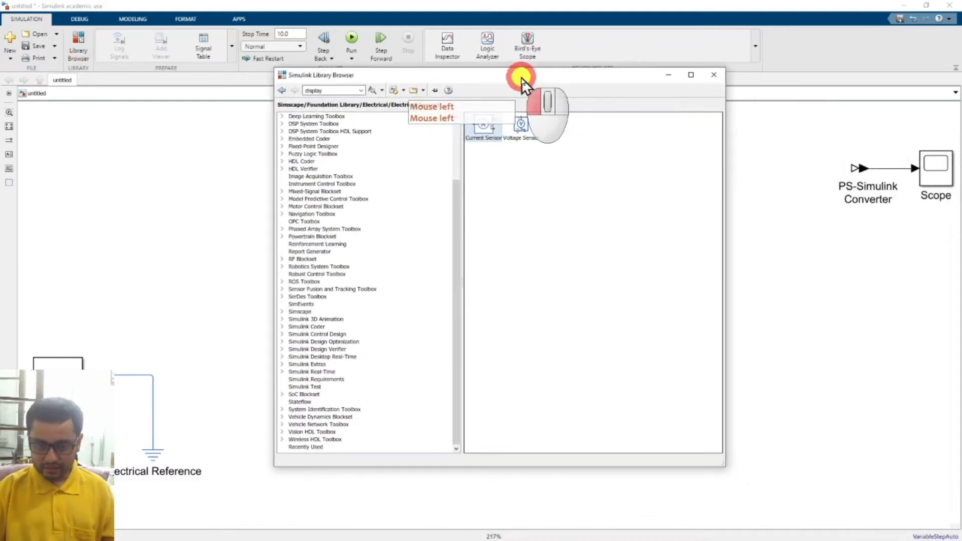
pyautogui.scroll(4, 366, 145)
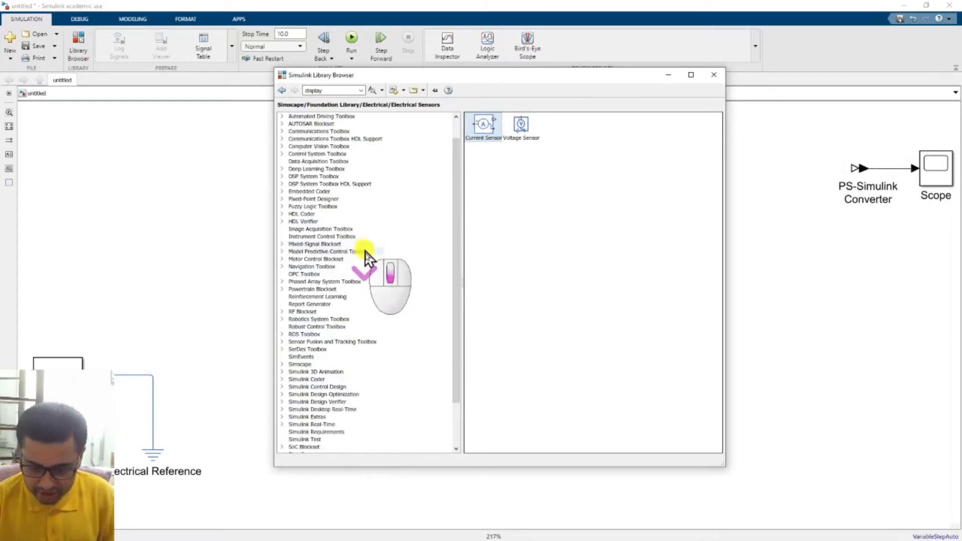
pyautogui.scroll(-3, 406, 291)
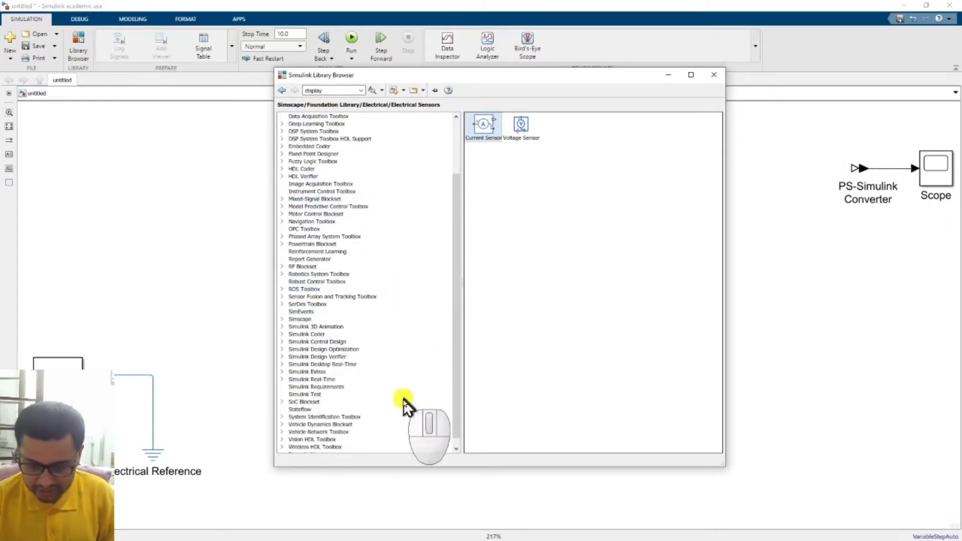
pyautogui.click(282, 319)
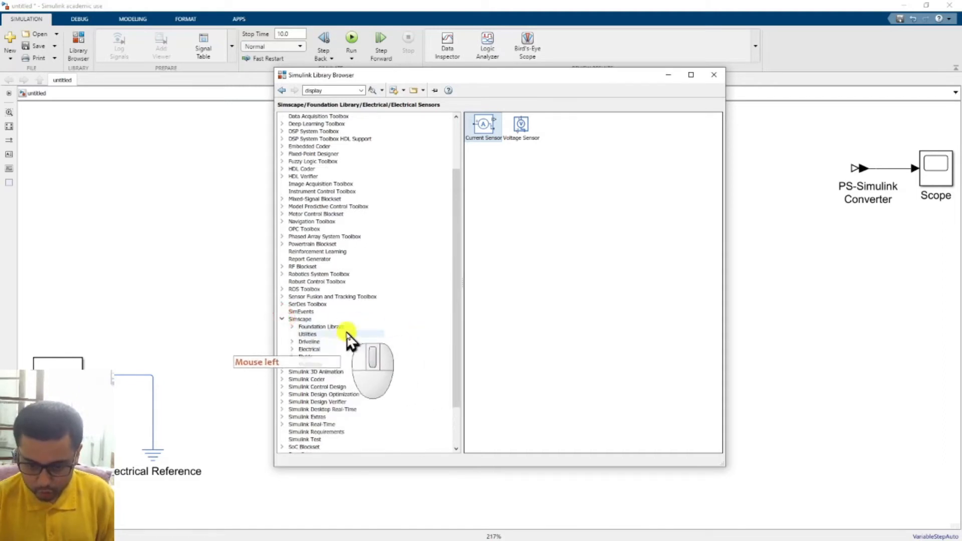
pyautogui.click(292, 327)
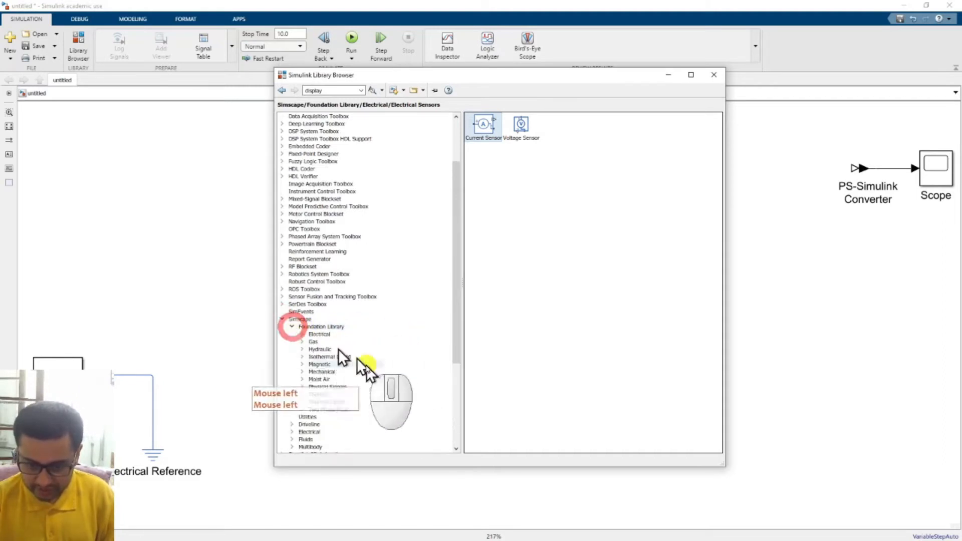
pyautogui.click(302, 335)
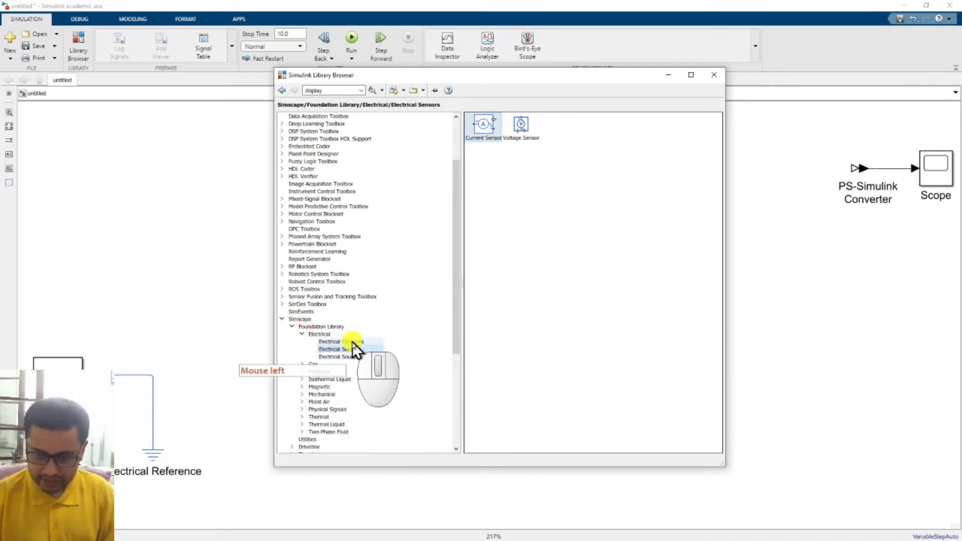
pyautogui.click(367, 342)
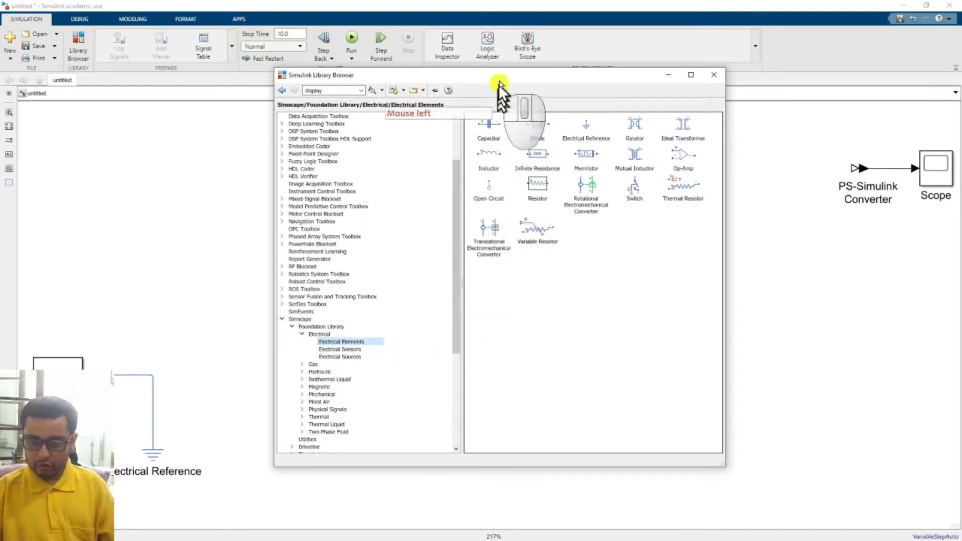
# Place a Resistor, an Inductor and a Capacitor side by side in one row between the Electrical Reference and the Scope.
pyautogui.moveTo(499, 84); pyautogui.dragTo(746, 86)
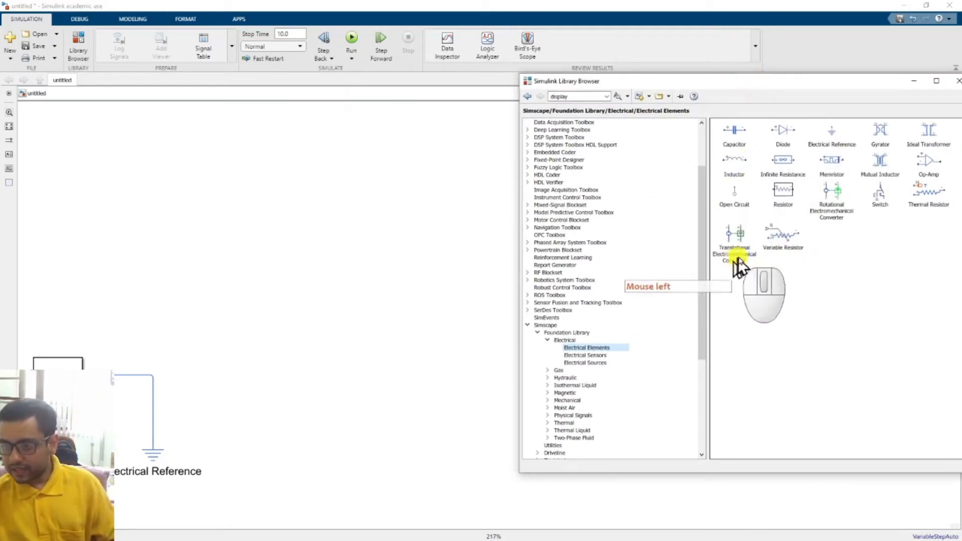
pyautogui.moveTo(783, 191); pyautogui.dragTo(294, 201)
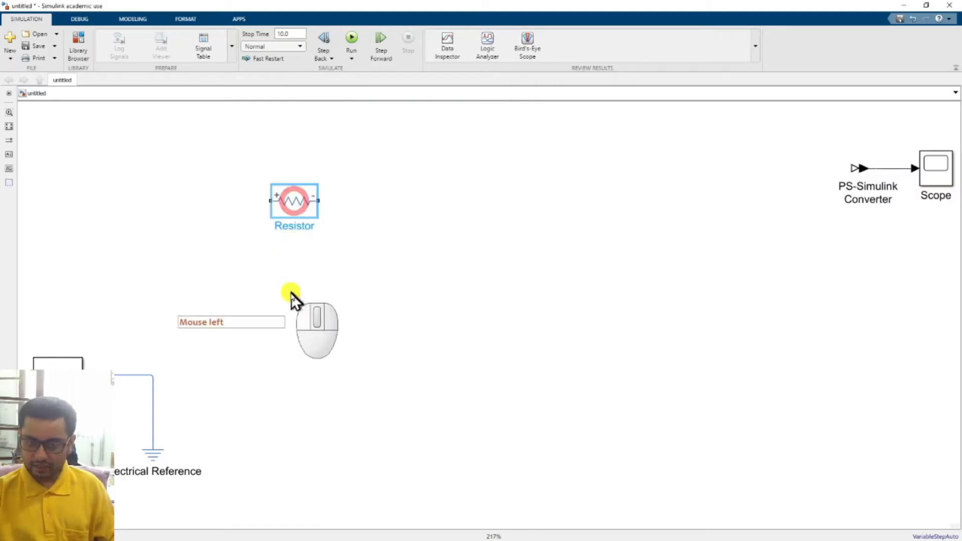
pyautogui.click(83, 44)
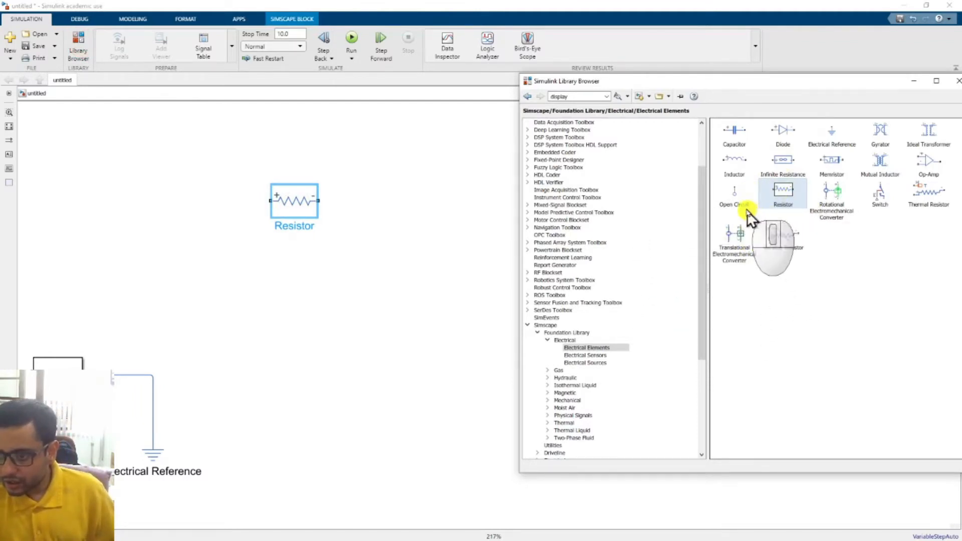
pyautogui.moveTo(734, 161); pyautogui.dragTo(386, 205)
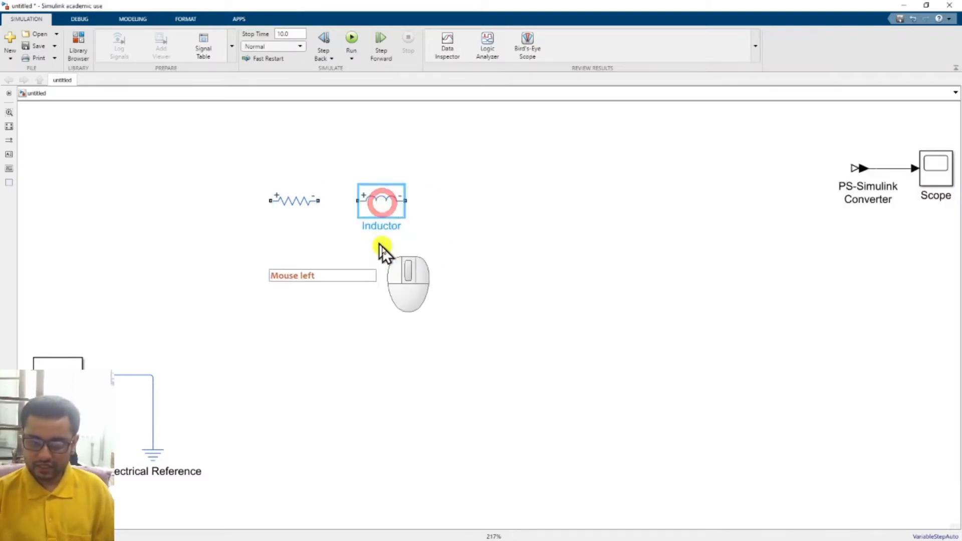
pyautogui.click(78, 38)
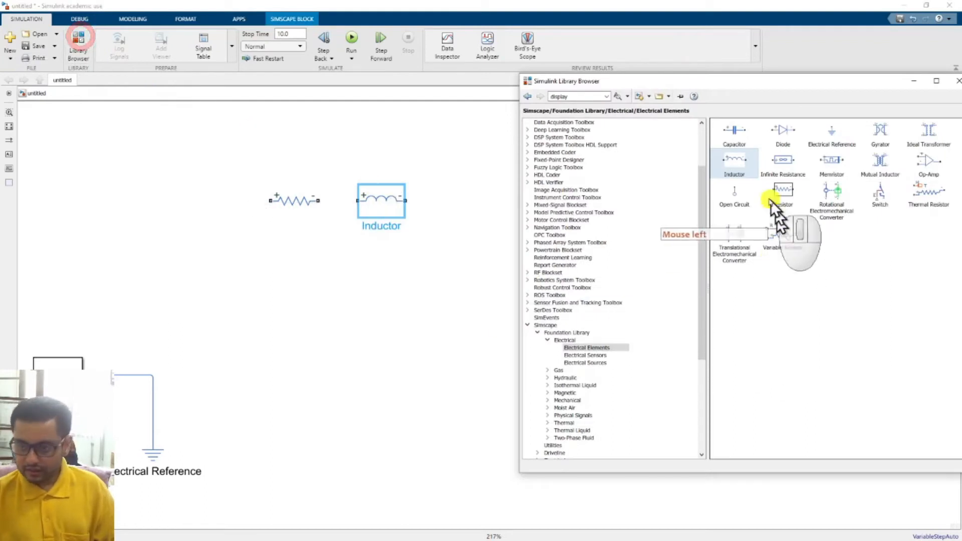
pyautogui.moveTo(733, 128); pyautogui.dragTo(457, 203)
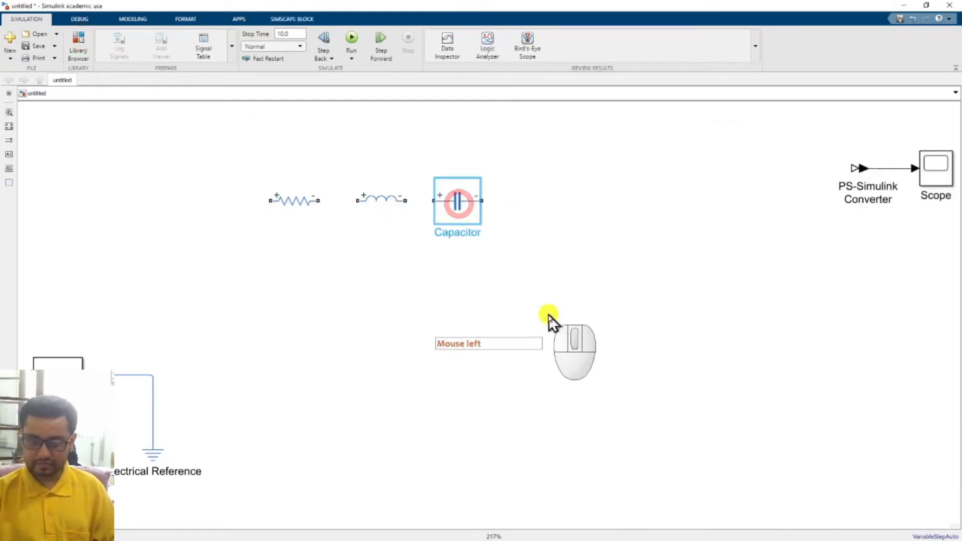
# Add an AC Voltage Source from the Electrical Sources library, just below and left of the Resistor.
pyautogui.click(75, 42)
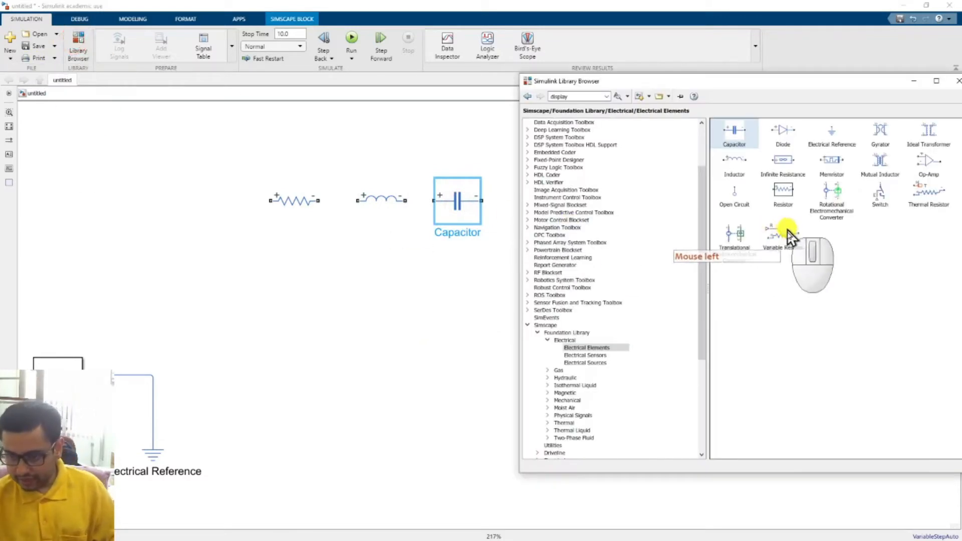
pyautogui.moveTo(791, 234); pyautogui.dragTo(592, 384)
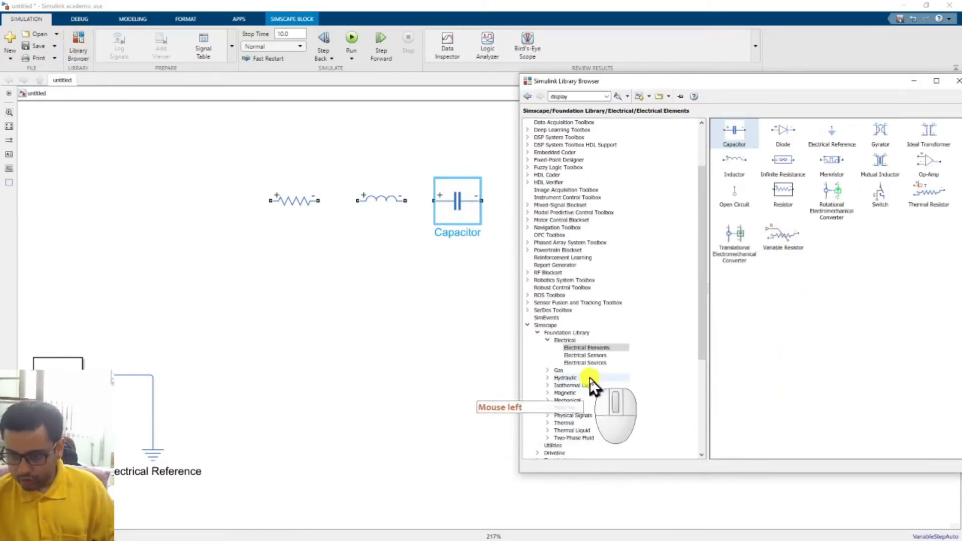
pyautogui.click(591, 364)
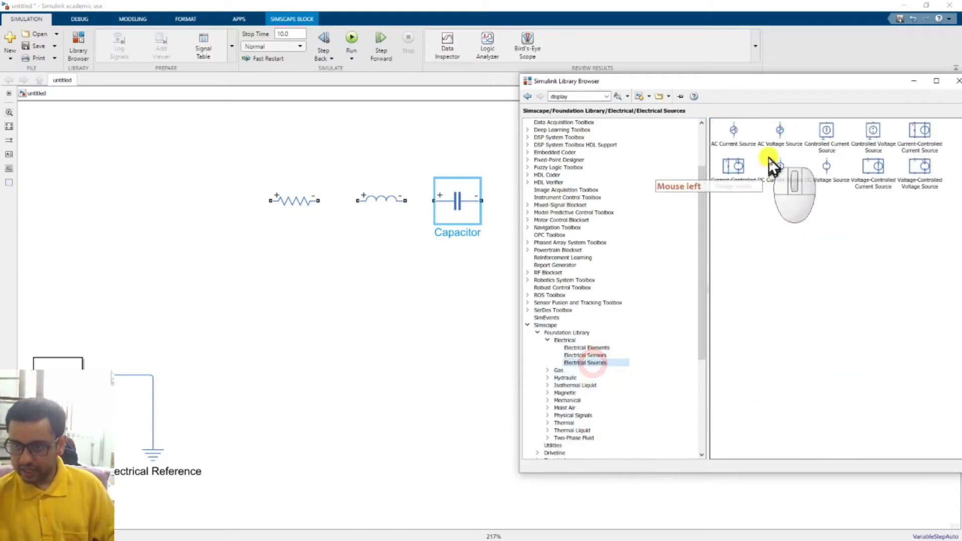
pyautogui.moveTo(769, 157); pyautogui.dragTo(230, 266)
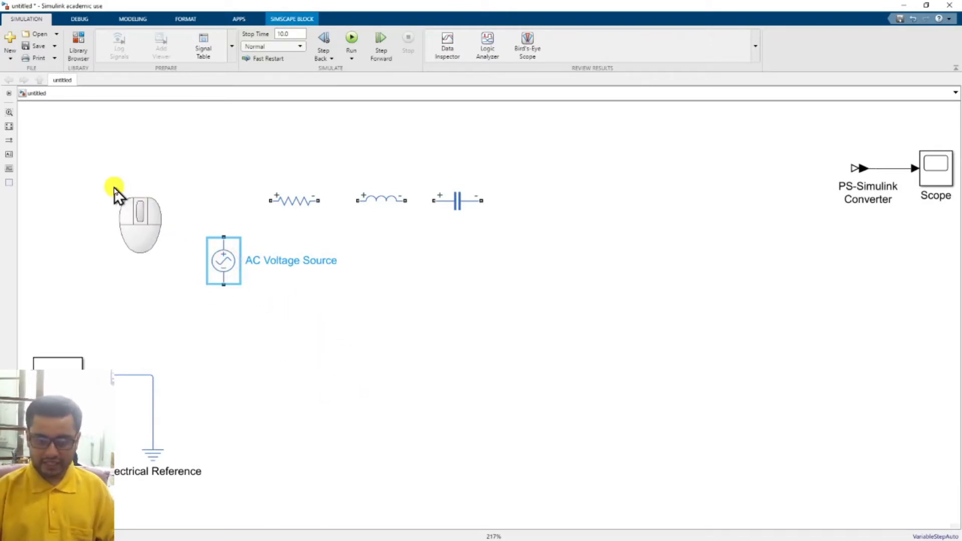
# Add a Voltage Sensor beside the AC Voltage Source and a Current Sensor above and right of the Capacitor from the Electrical Sensors library.
pyautogui.click(80, 48)
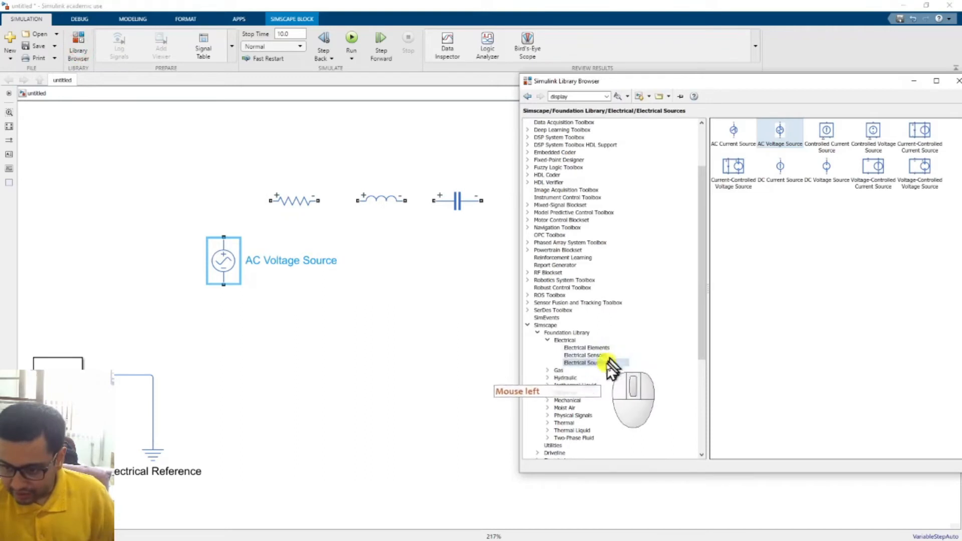
pyautogui.click(593, 356)
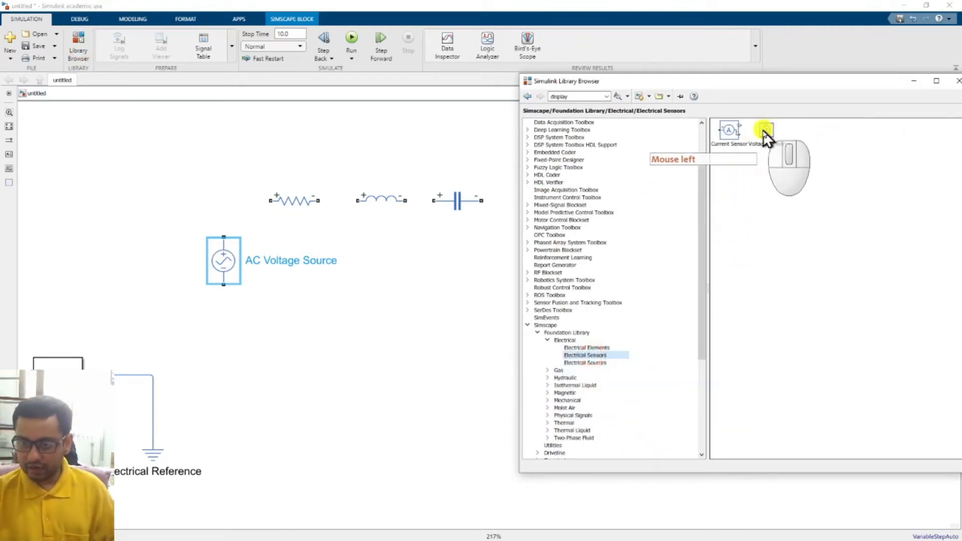
pyautogui.moveTo(767, 132); pyautogui.dragTo(147, 271)
pyautogui.click(80, 49)
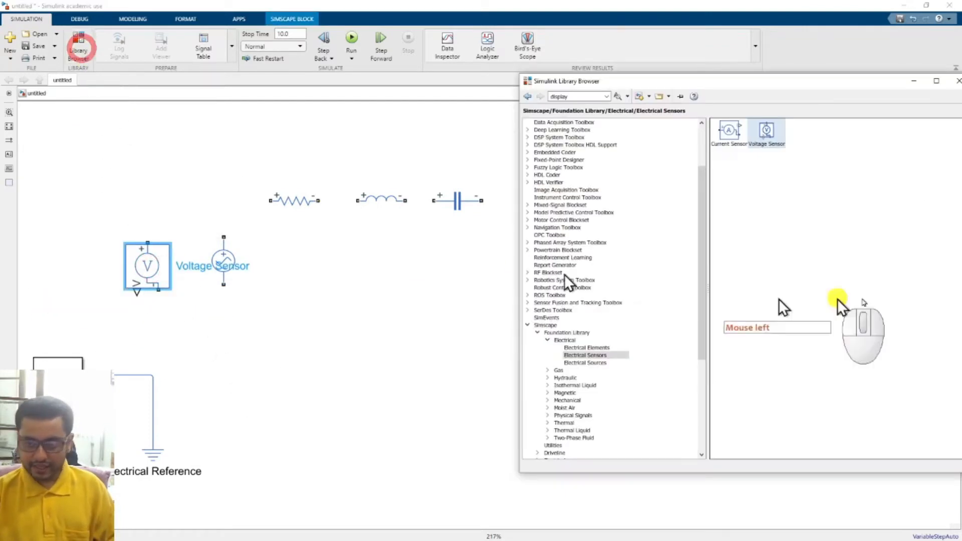
pyautogui.moveTo(729, 132); pyautogui.dragTo(514, 144)
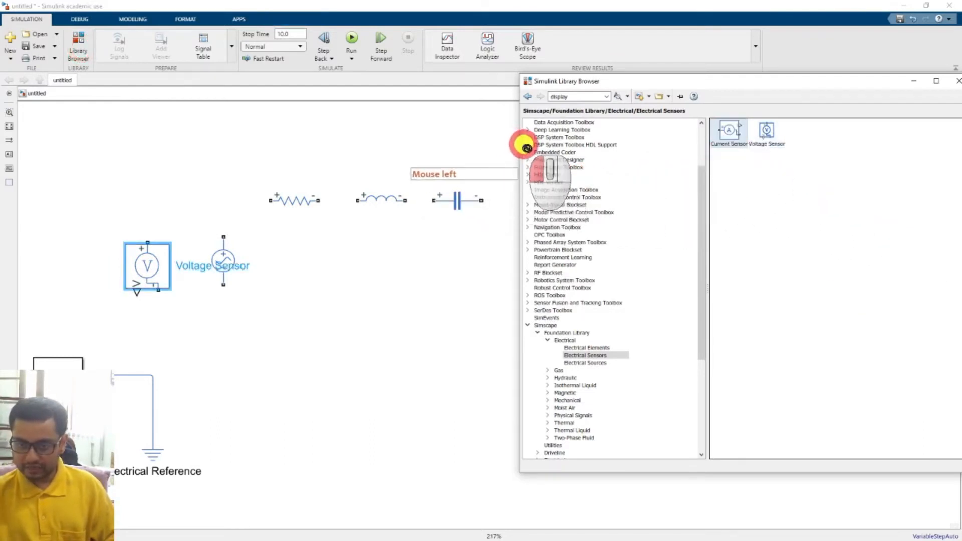
pyautogui.click(521, 155)
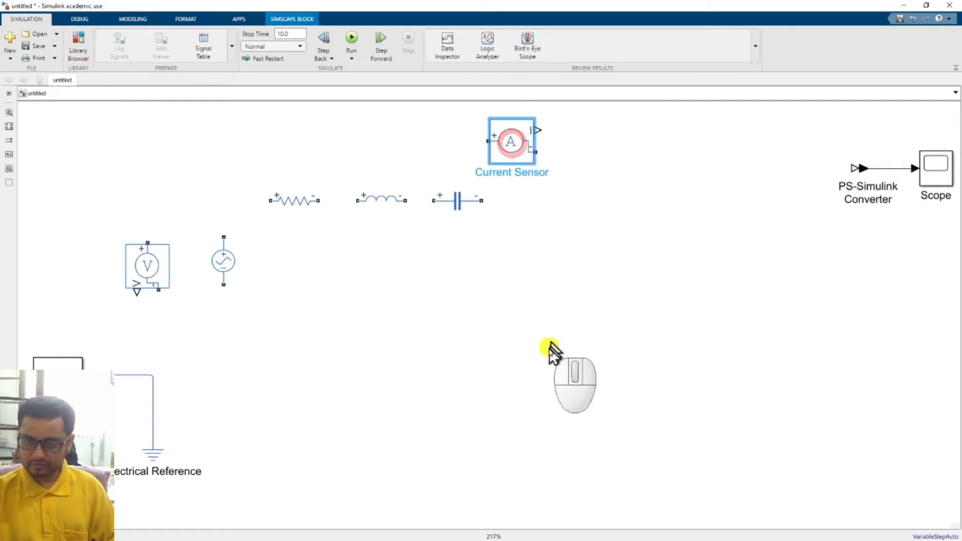
pyautogui.click(392, 355)
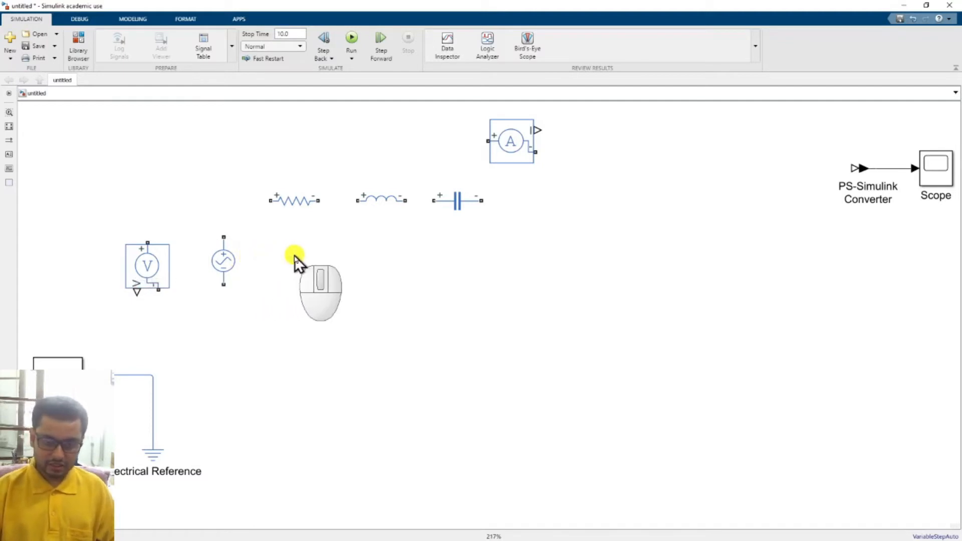
# Set the Resistor's resistance to 20 Ohm.
pyautogui.scroll(1, 295, 256)
pyautogui.moveTo(300, 254); pyautogui.dragTo(380, 256)
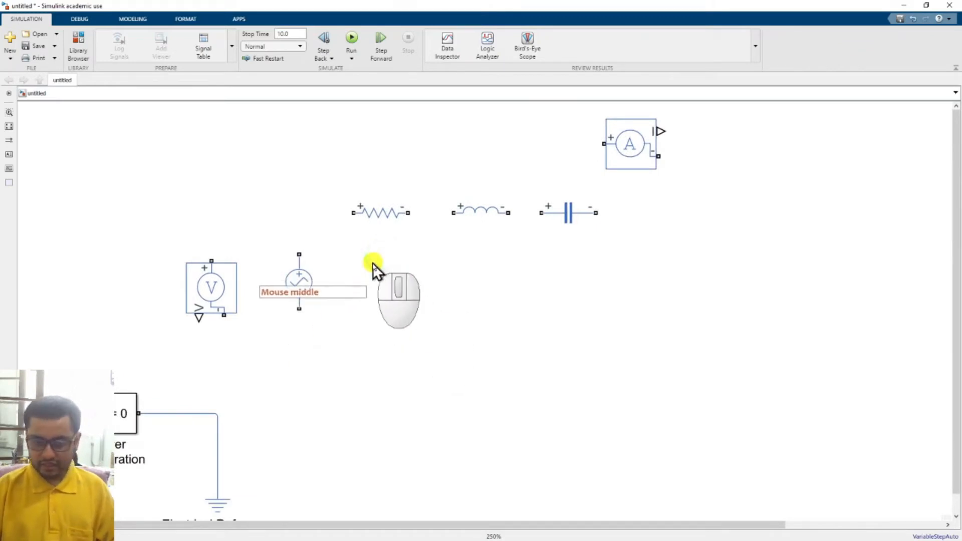
pyautogui.click(379, 212)
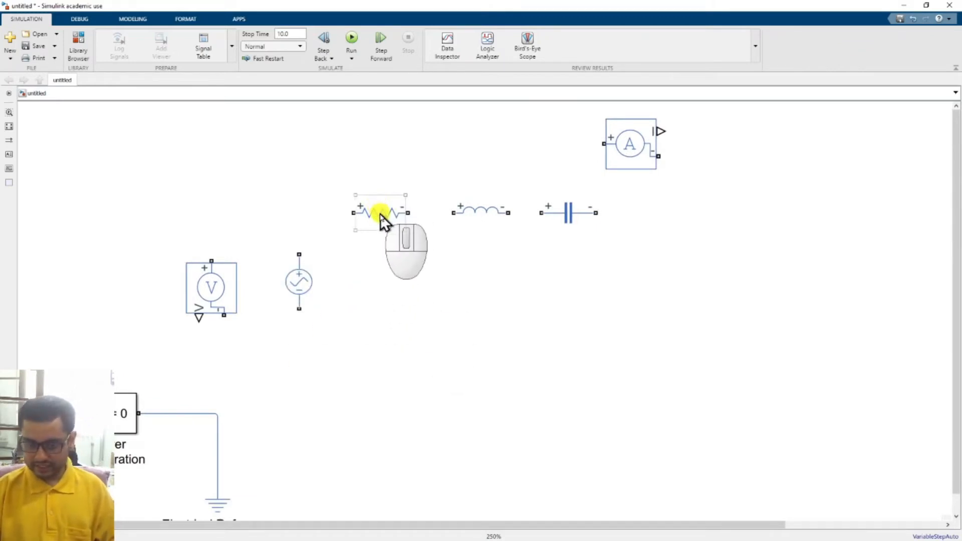
pyautogui.doubleClick(380, 215)
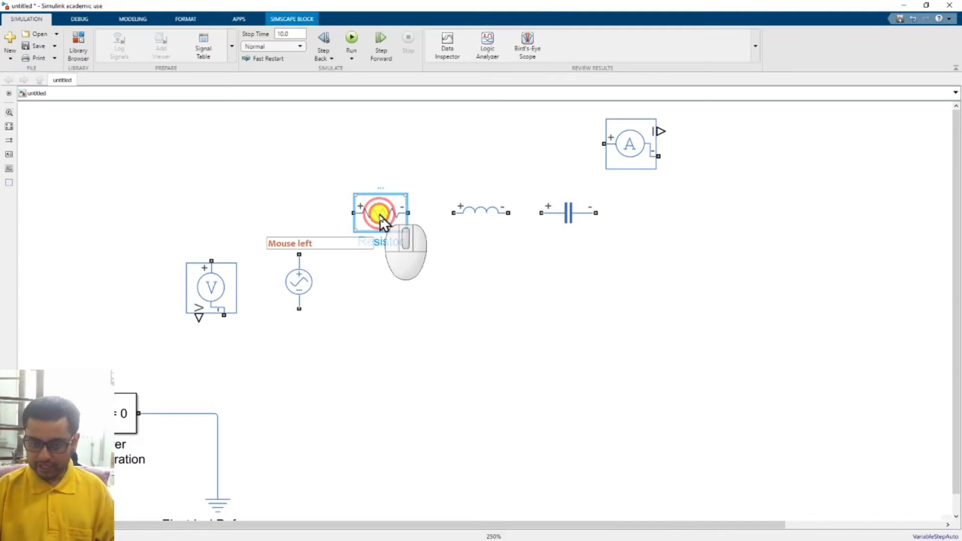
pyautogui.doubleClick(558, 232)
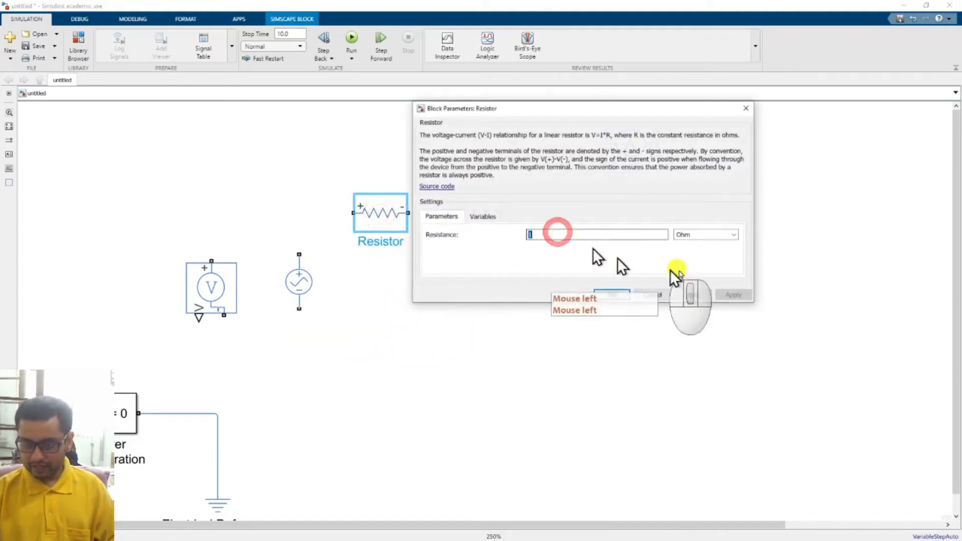
pyautogui.write('20')
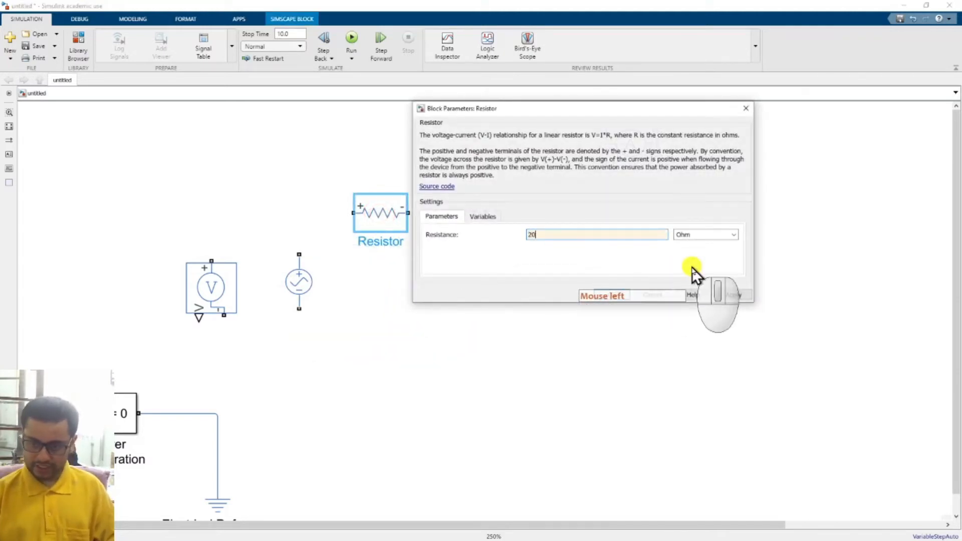
pyautogui.click(622, 297)
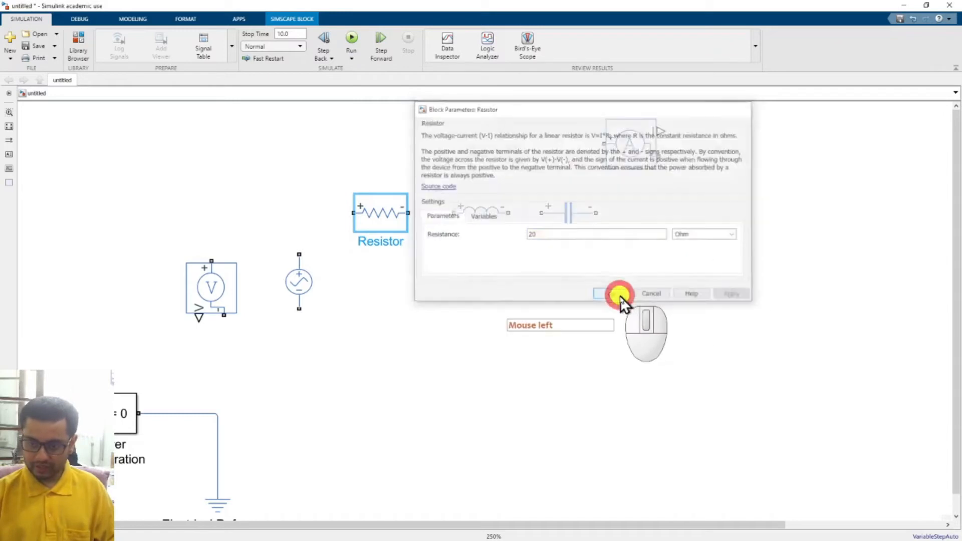
# Set the Inductor's inductance to 0.1 H.
pyautogui.doubleClick(483, 214)
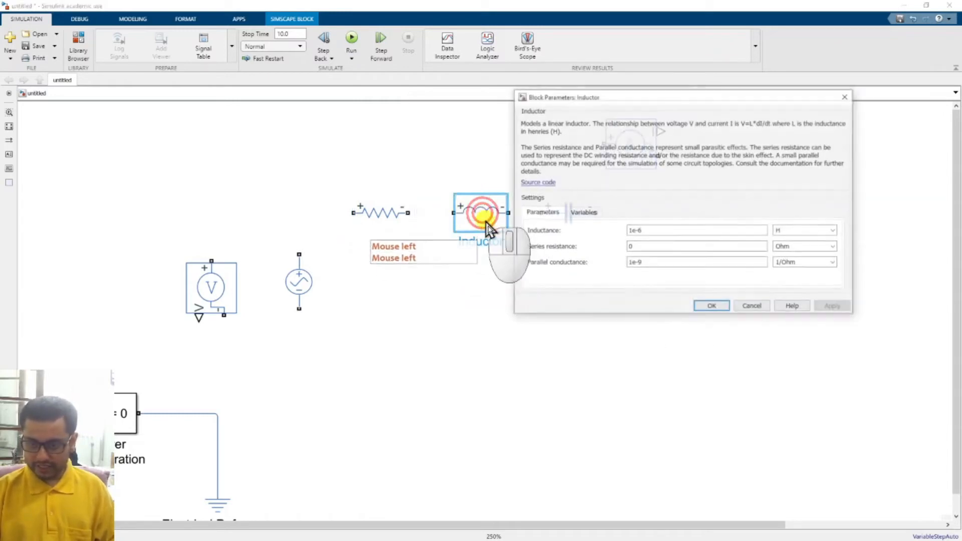
pyautogui.doubleClick(665, 230)
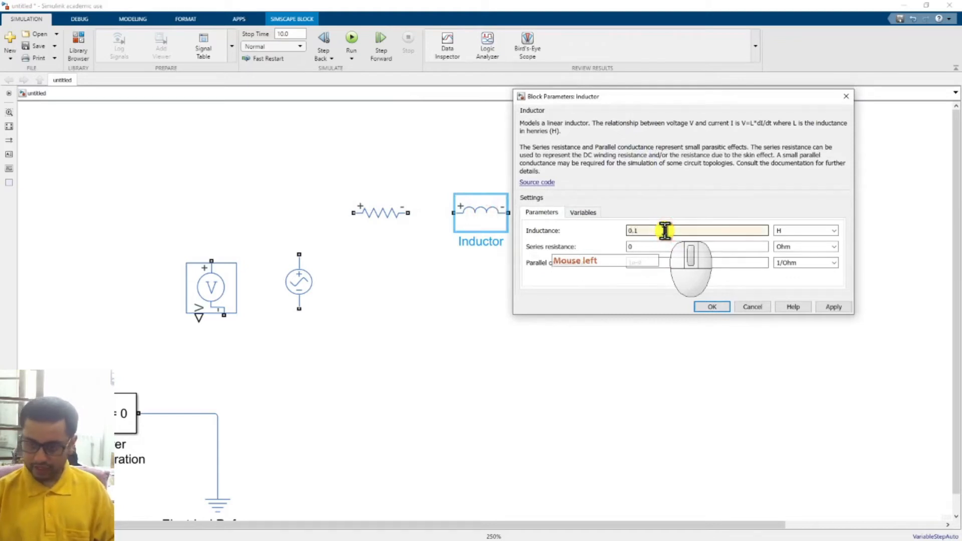
pyautogui.click(714, 305)
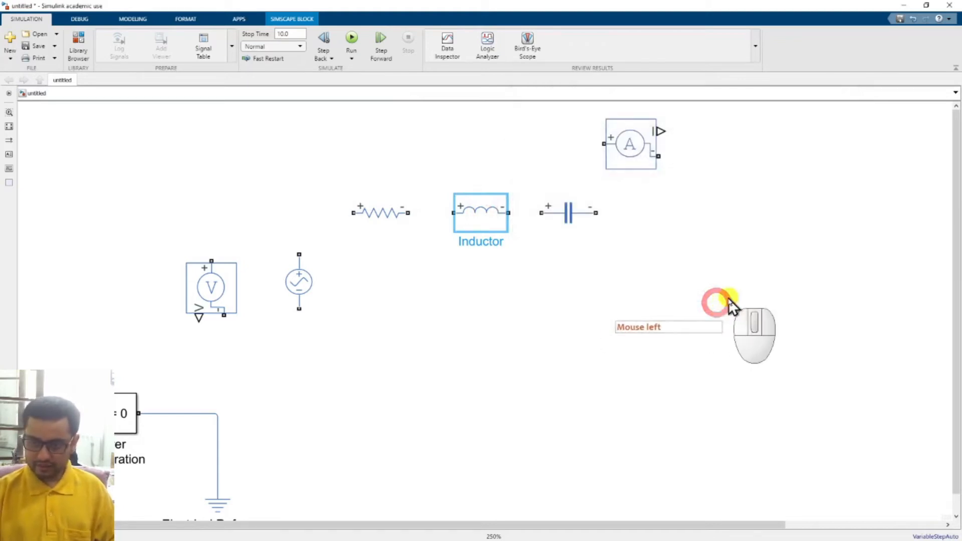
# Set the Capacitor's capacitance to 300 uF.
pyautogui.doubleClick(567, 209)
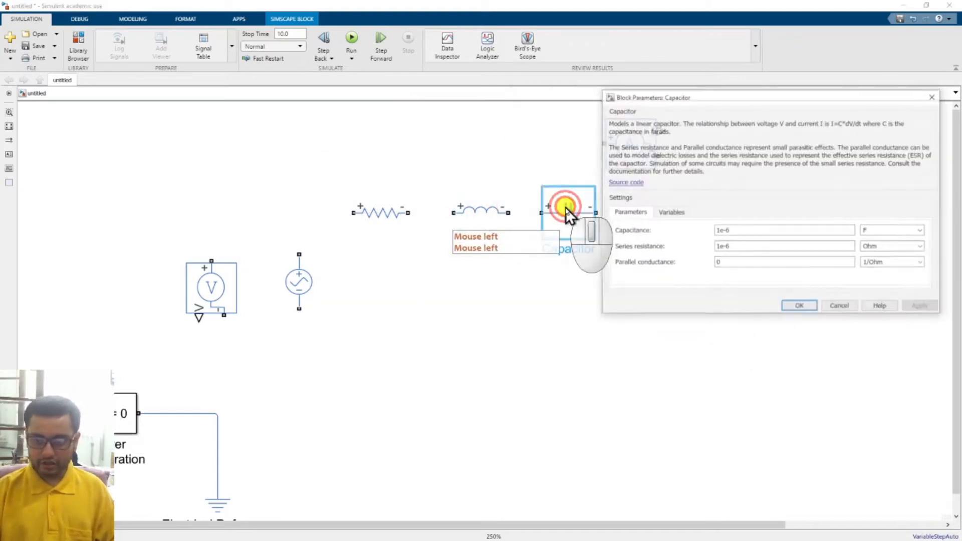
pyautogui.doubleClick(756, 225)
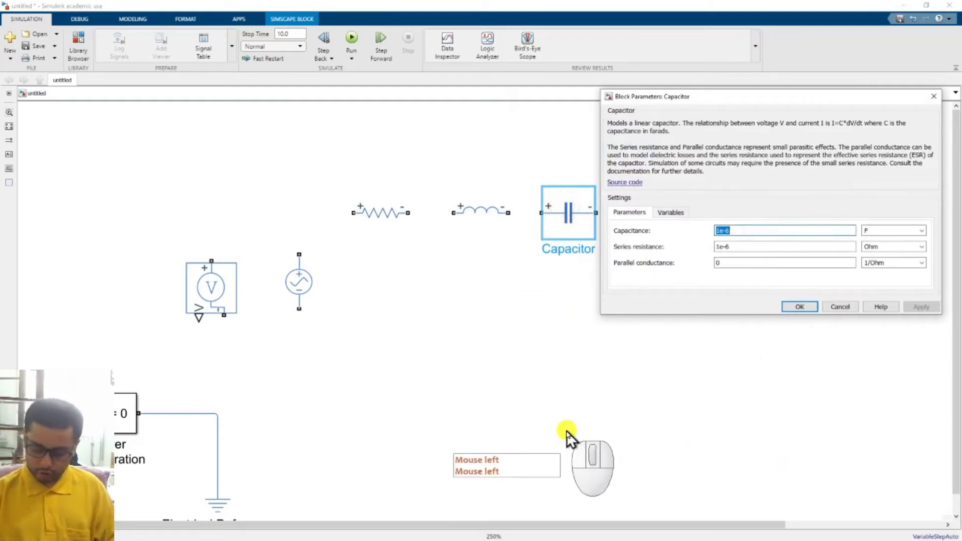
pyautogui.write('300')
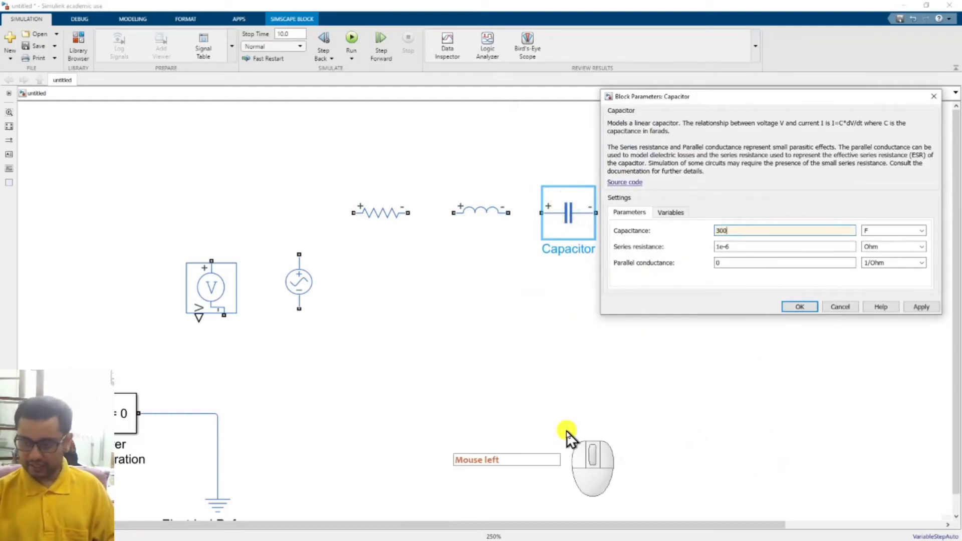
pyautogui.click(921, 234)
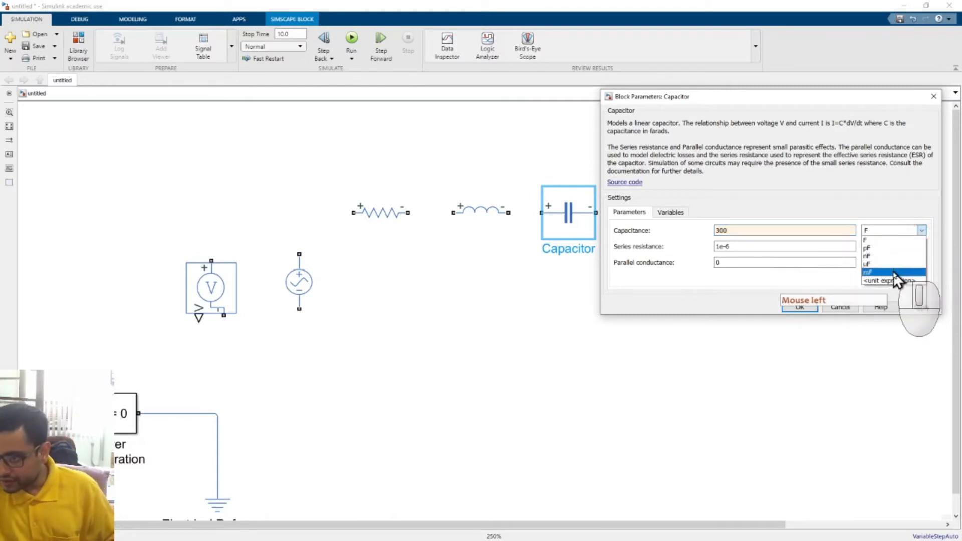
pyautogui.click(894, 266)
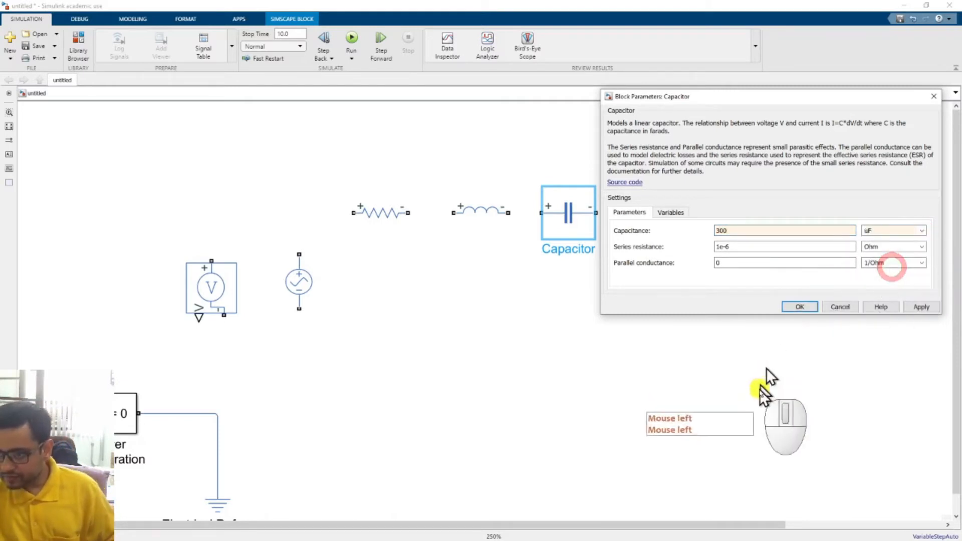
pyautogui.click(800, 307)
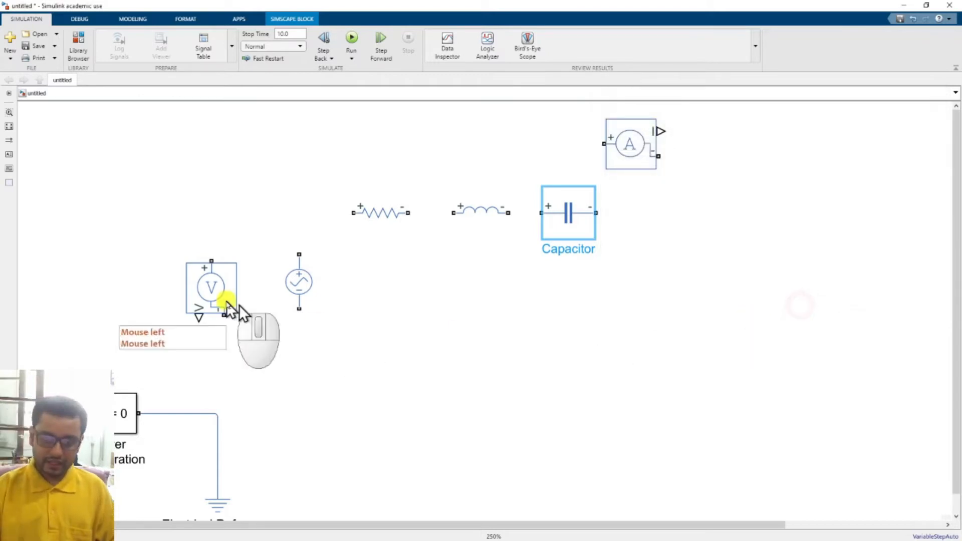
# Set the AC Voltage Source to a peak amplitude of 100 V and a frequency of 50 Hz.
pyautogui.click(300, 282)
pyautogui.doubleClick(299, 283)
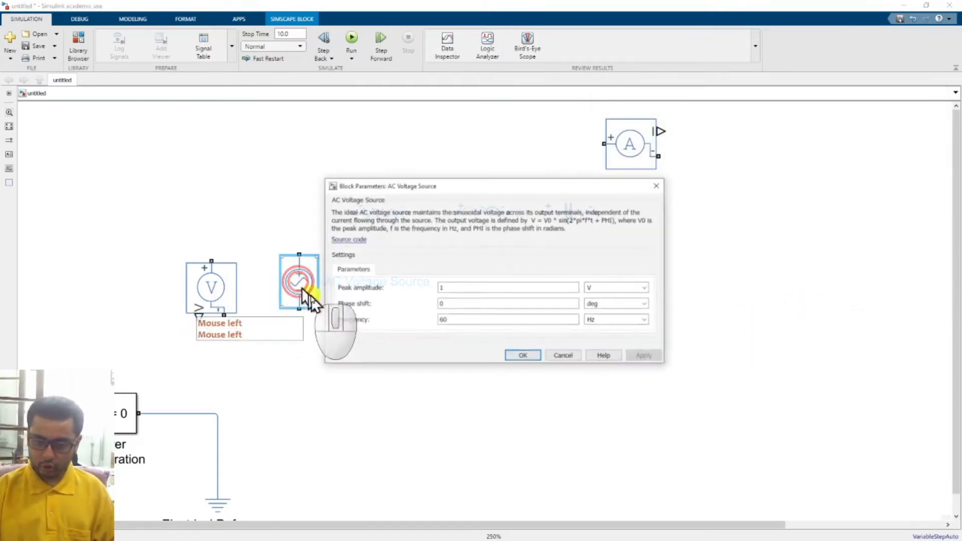
pyautogui.doubleClick(471, 286)
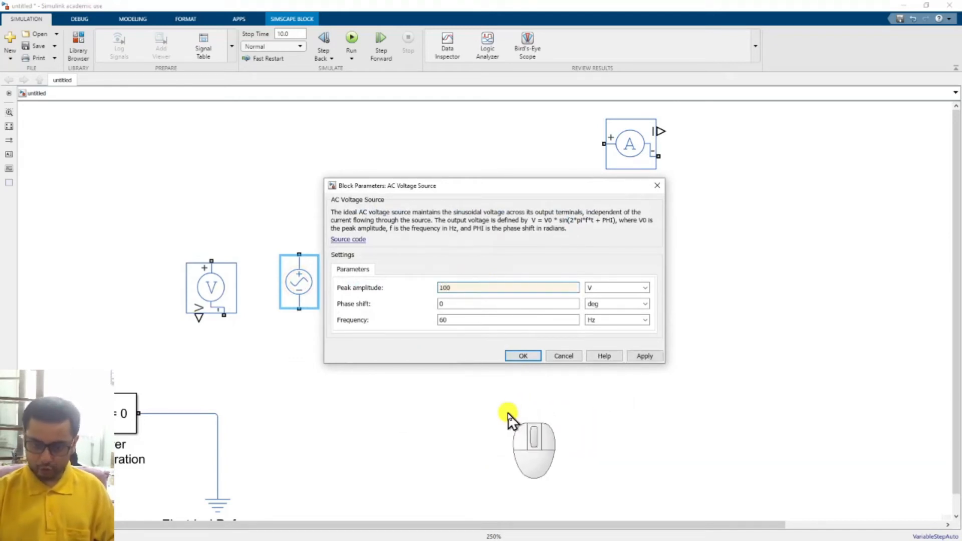
pyautogui.doubleClick(464, 319)
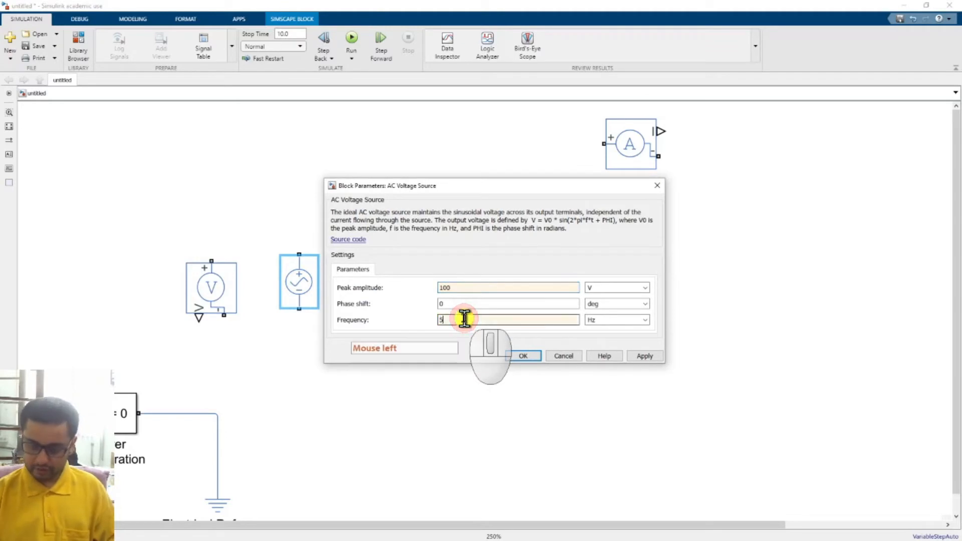
pyautogui.write('50')
pyautogui.press('Return')
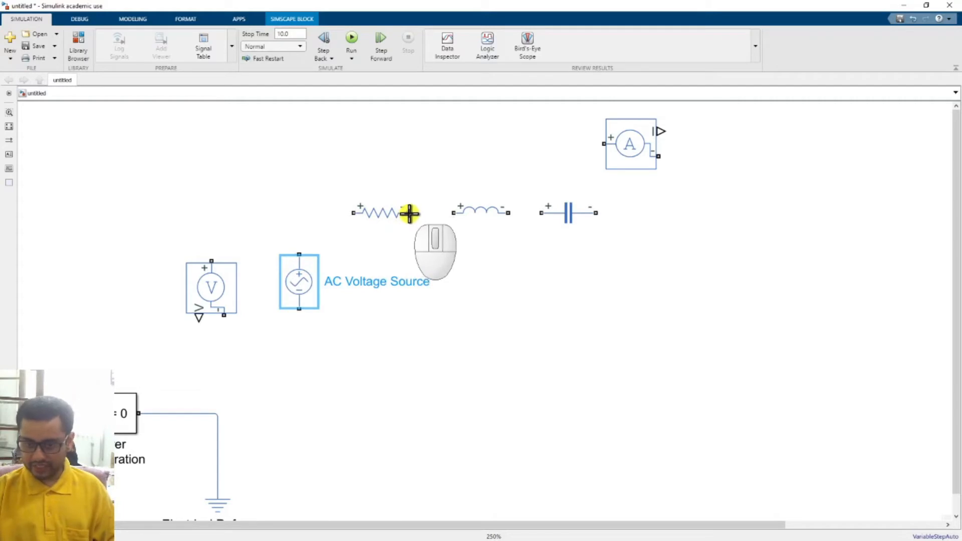
# Wire the Resistor, Inductor and Capacitor in series with the AC Voltage Source to form a closed loop.
pyautogui.moveTo(409, 213); pyautogui.dragTo(454, 213)
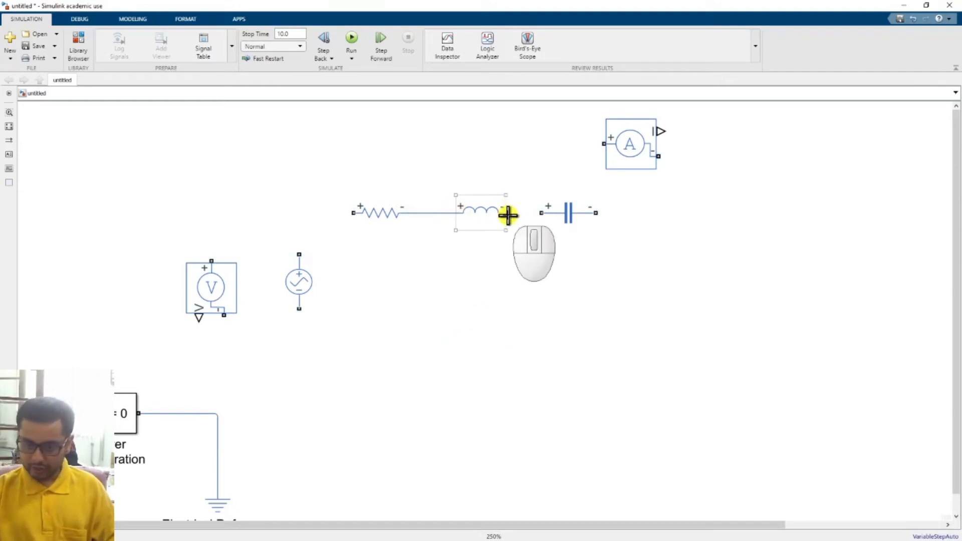
pyautogui.moveTo(508, 213); pyautogui.dragTo(551, 212)
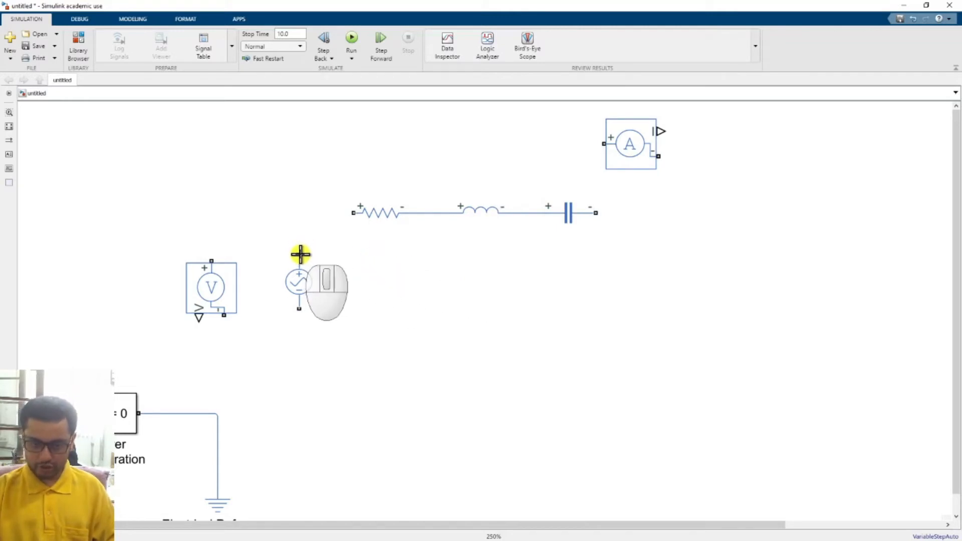
pyautogui.moveTo(300, 254); pyautogui.dragTo(355, 211)
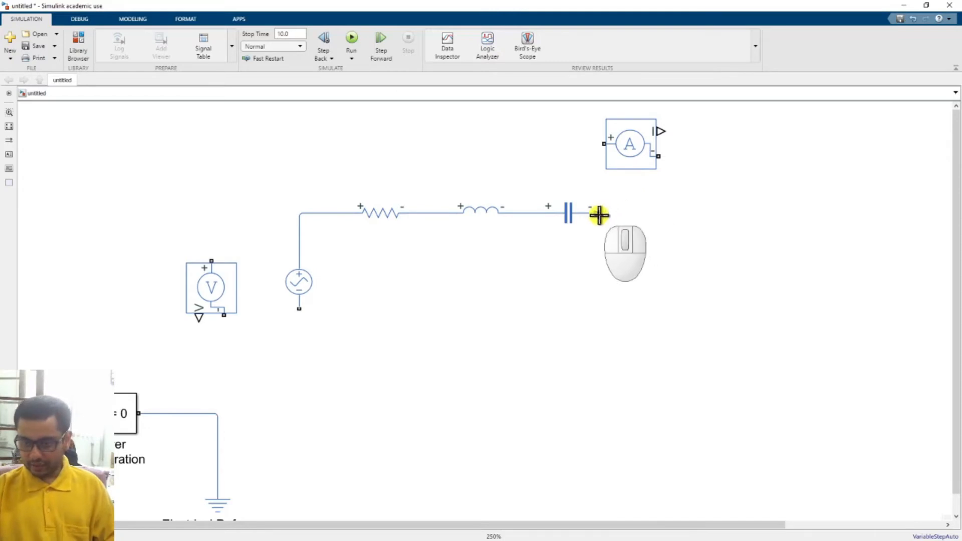
pyautogui.moveTo(596, 213); pyautogui.dragTo(299, 309)
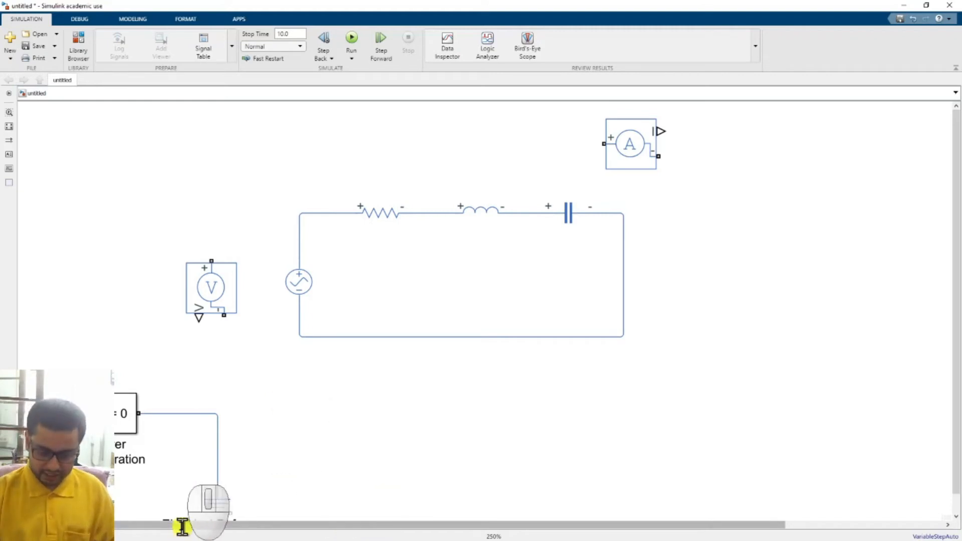
# Raise the Electrical Reference and shift it together with the Solver Configuration to sit beneath the AC Voltage Source.
pyautogui.moveTo(220, 504); pyautogui.dragTo(224, 443)
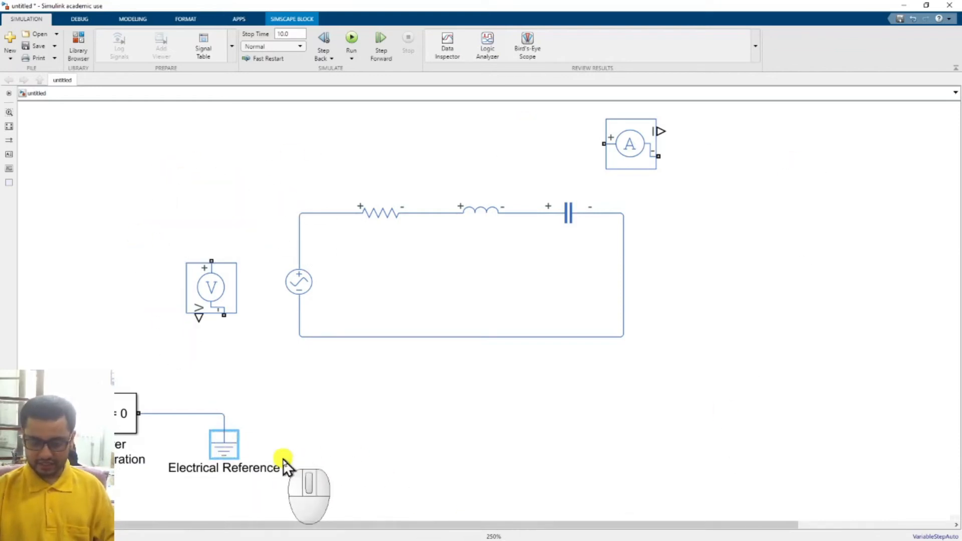
pyautogui.click(309, 435)
pyautogui.moveTo(64, 386); pyautogui.dragTo(279, 498)
pyautogui.moveTo(108, 413); pyautogui.dragTo(193, 417)
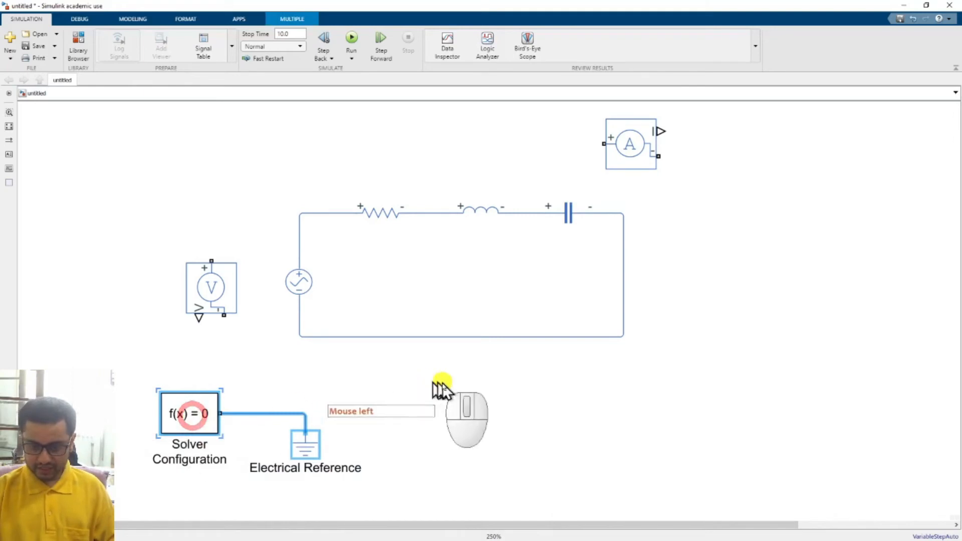
pyautogui.click(440, 381)
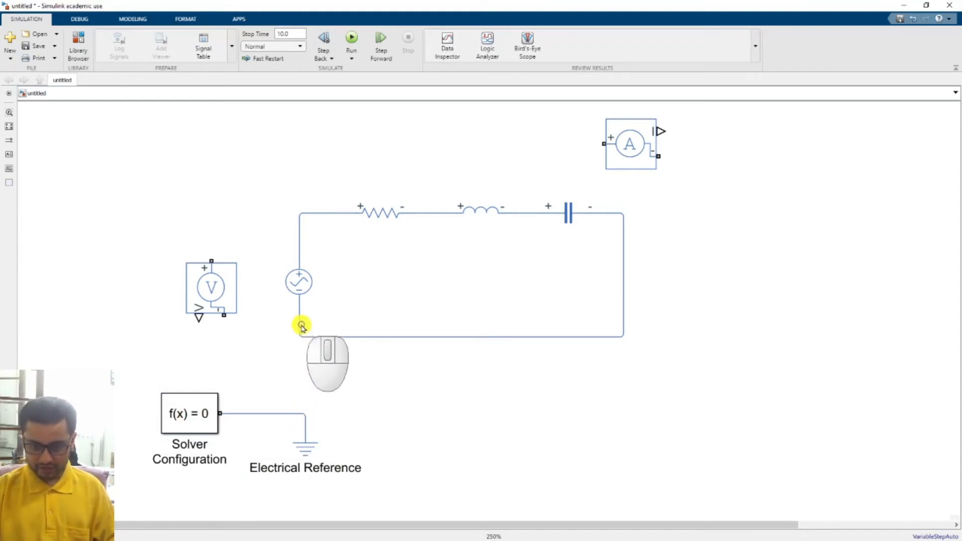
# Connect the circuit's return line below the AC Voltage Source to the line between Solver Configuration and Electrical Reference.
pyautogui.moveTo(299, 327); pyautogui.dragTo(299, 414)
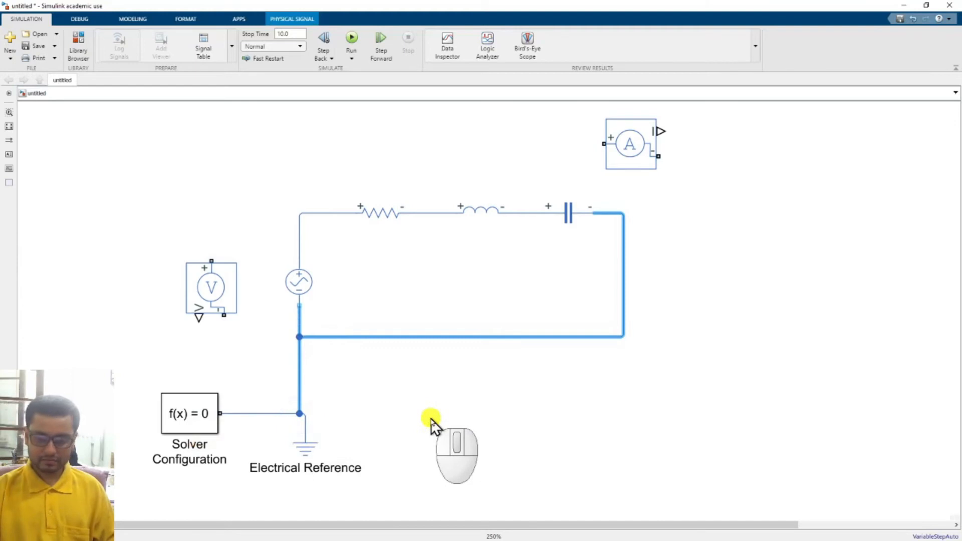
pyautogui.click(462, 414)
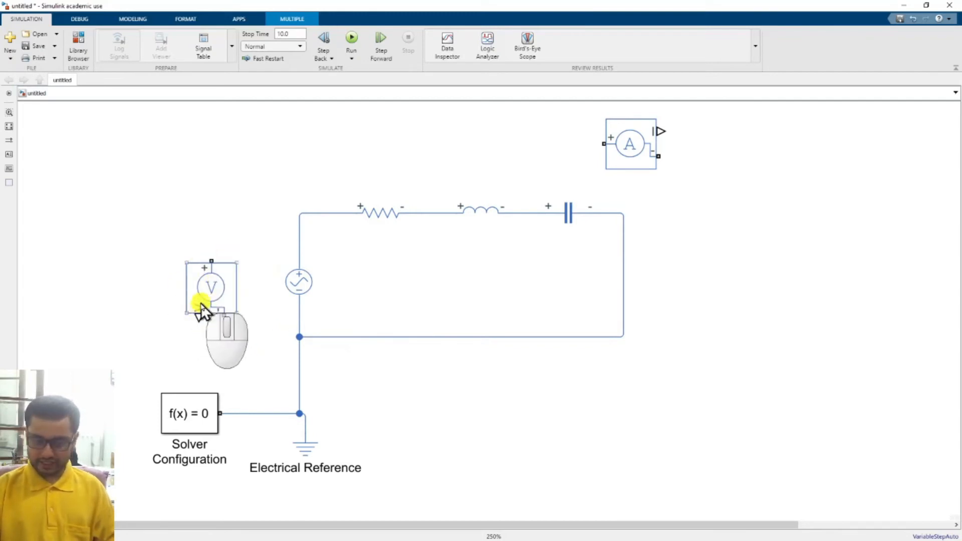
pyautogui.click(303, 284)
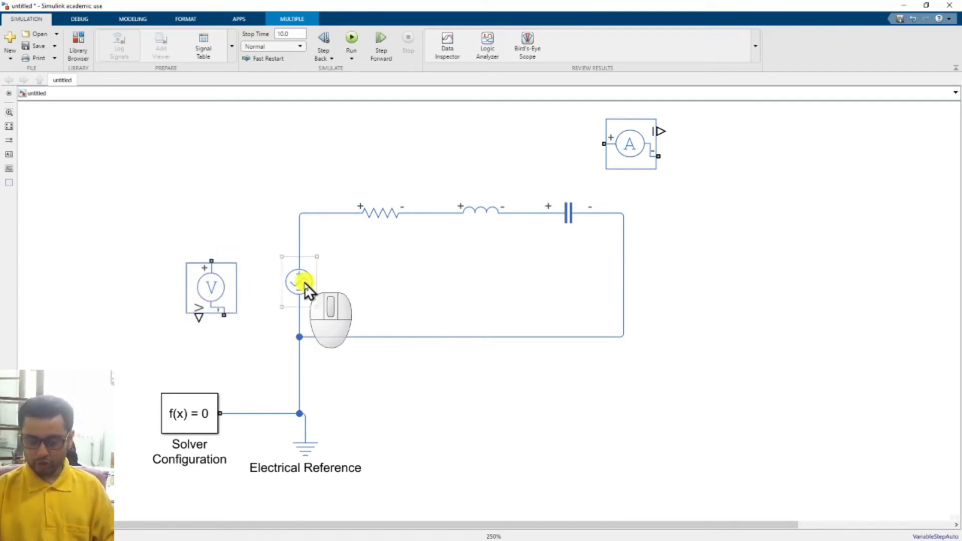
# Wire the Voltage Sensor in parallel with the AC Voltage Source, its positive terminal to the upper line and negative to the lower.
pyautogui.click(190, 265)
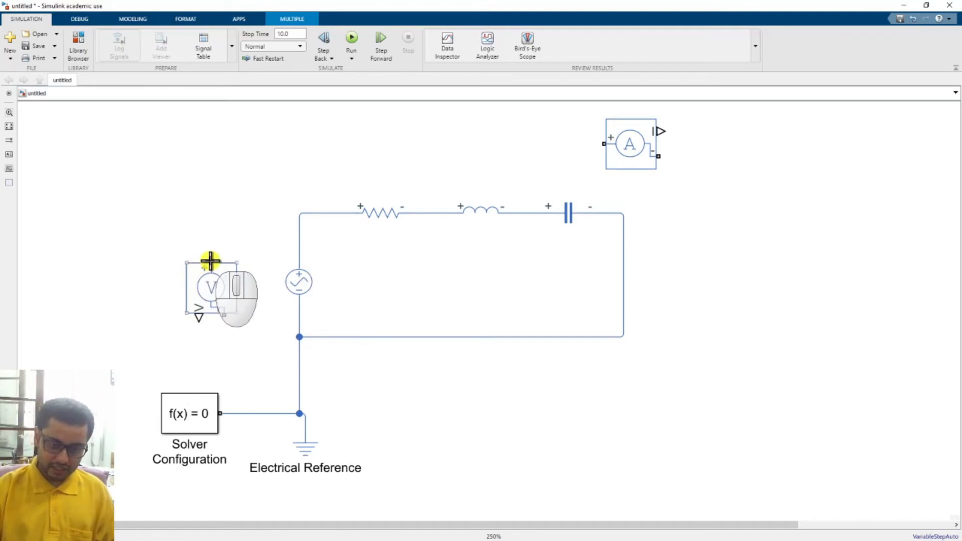
pyautogui.moveTo(210, 261)
pyautogui.mouseDown()
pyautogui.moveTo(212, 240)
pyautogui.moveTo(239, 227)
pyautogui.moveTo(300, 224)
pyautogui.mouseUp()
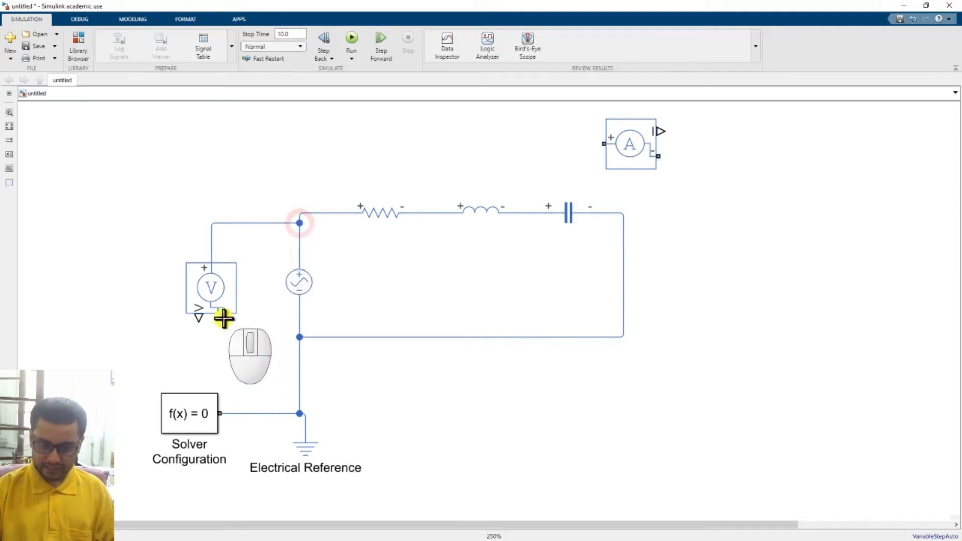
pyautogui.moveTo(223, 316); pyautogui.dragTo(299, 332)
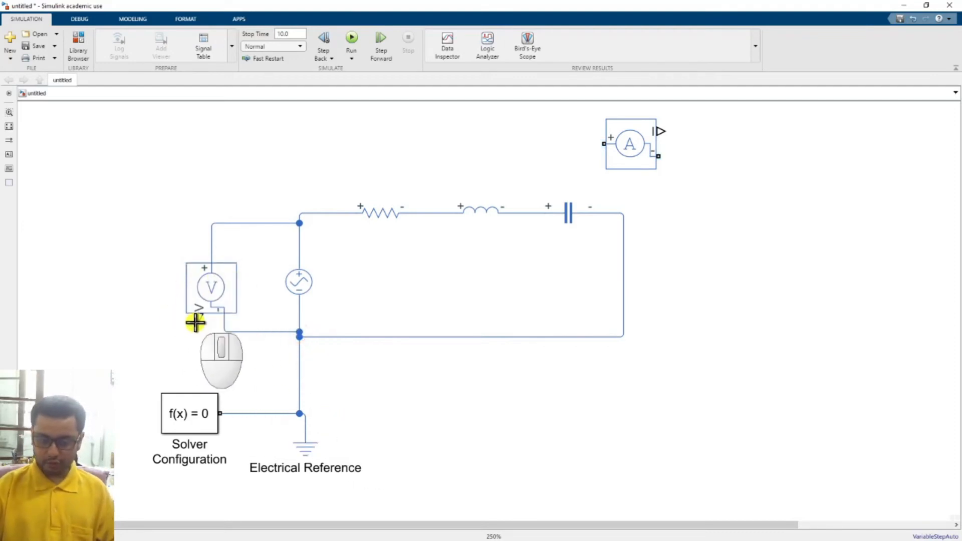
pyautogui.click(209, 299)
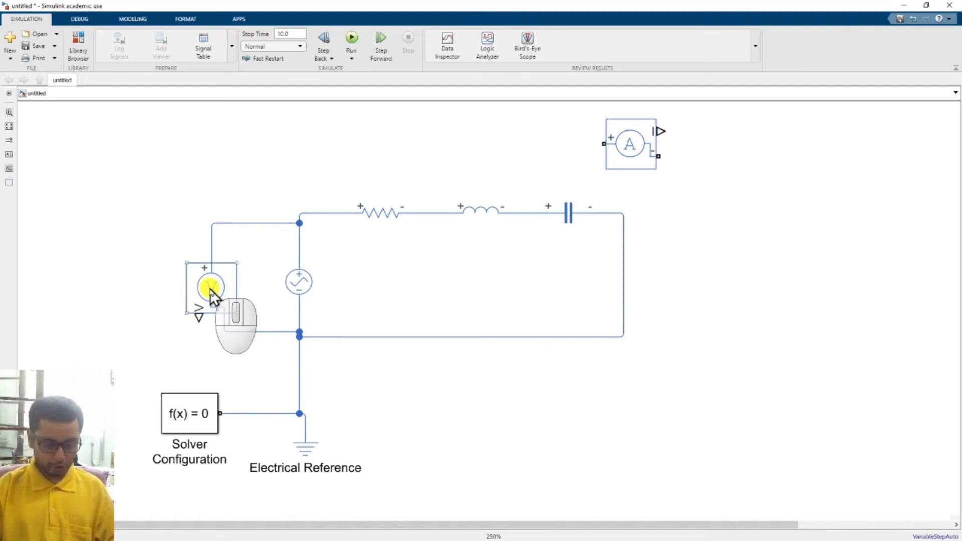
pyautogui.click(407, 262)
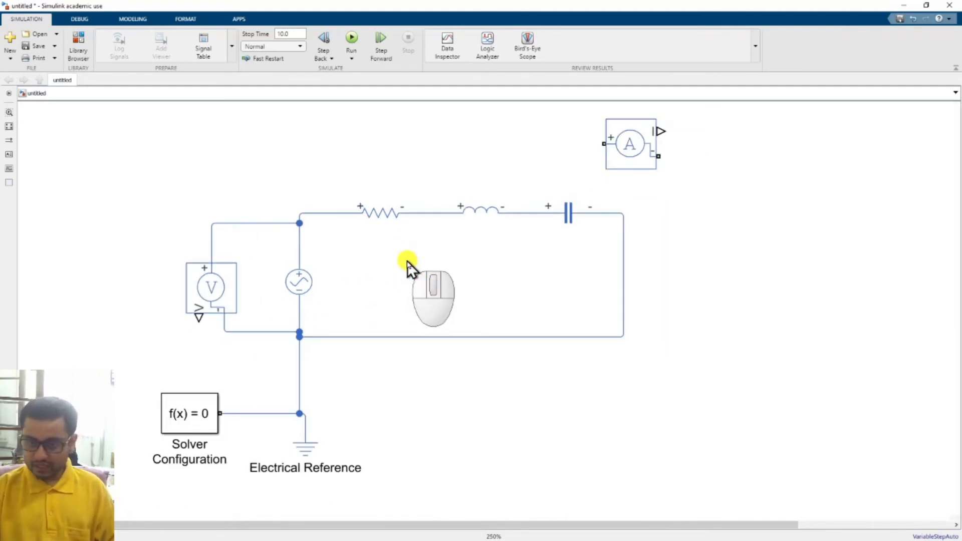
# Move the PS-Simulink Converter and Scope together beside the Voltage Sensor and flip them horizontally so the converter's input faces the sensor.
pyautogui.scroll(-3, 408, 261)
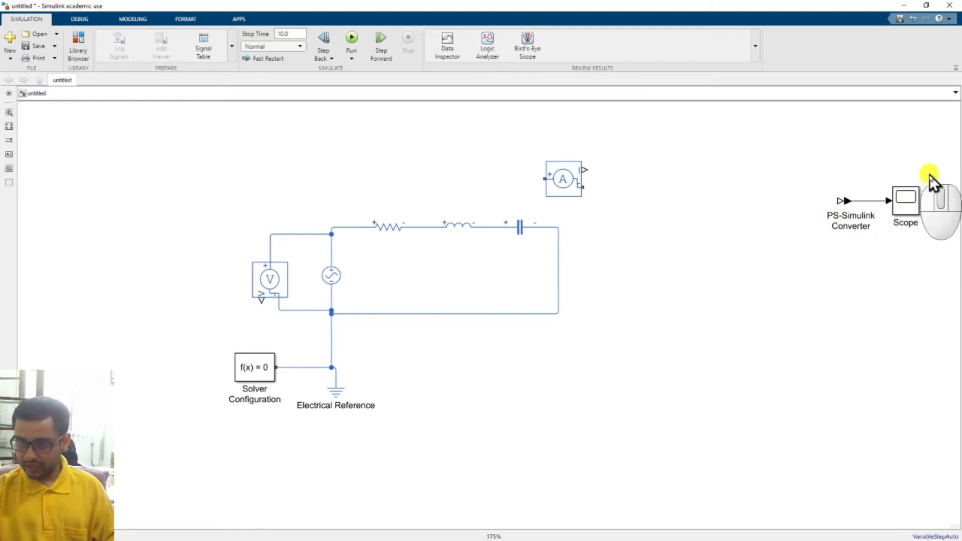
pyautogui.moveTo(934, 172); pyautogui.dragTo(805, 256)
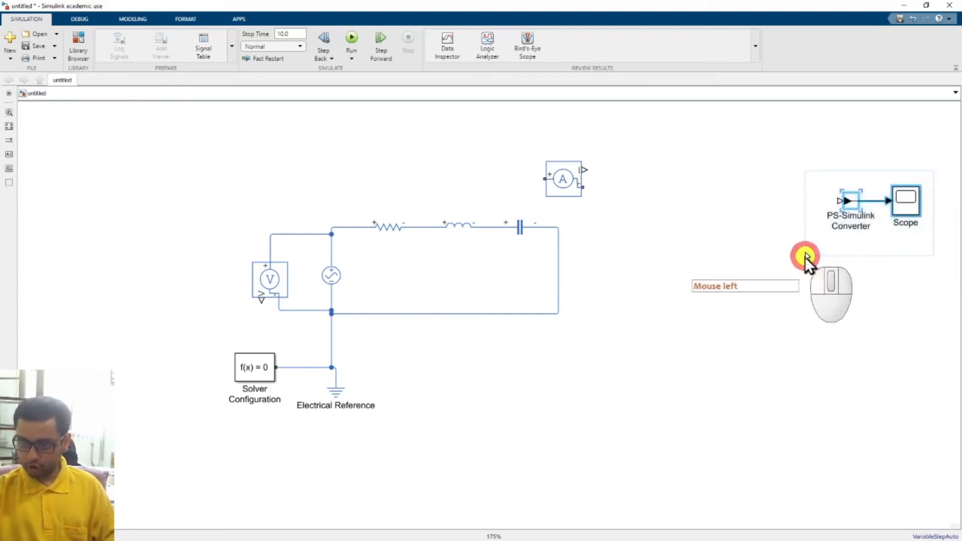
pyautogui.moveTo(907, 200); pyautogui.dragTo(195, 281)
pyautogui.click(197, 282)
pyautogui.rightClick(198, 275)
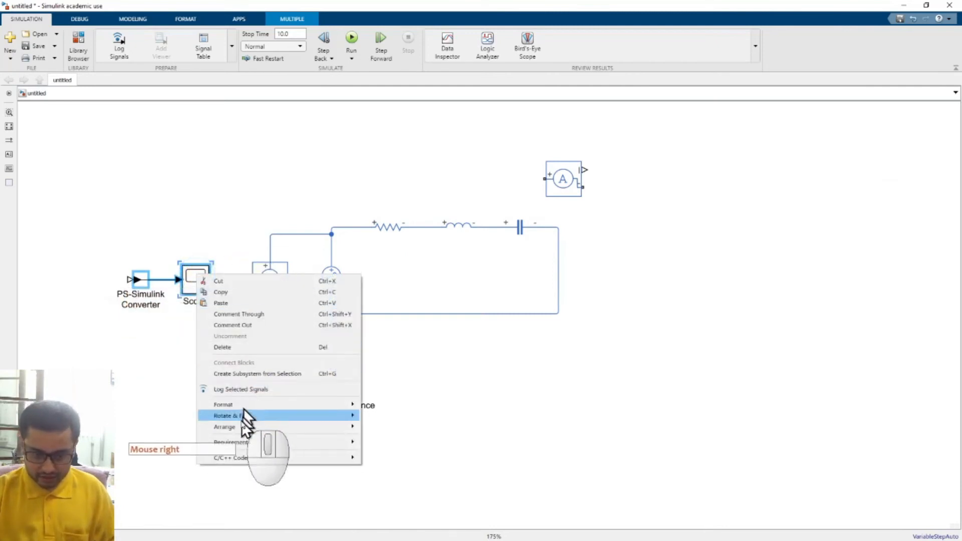
pyautogui.moveTo(248, 416)
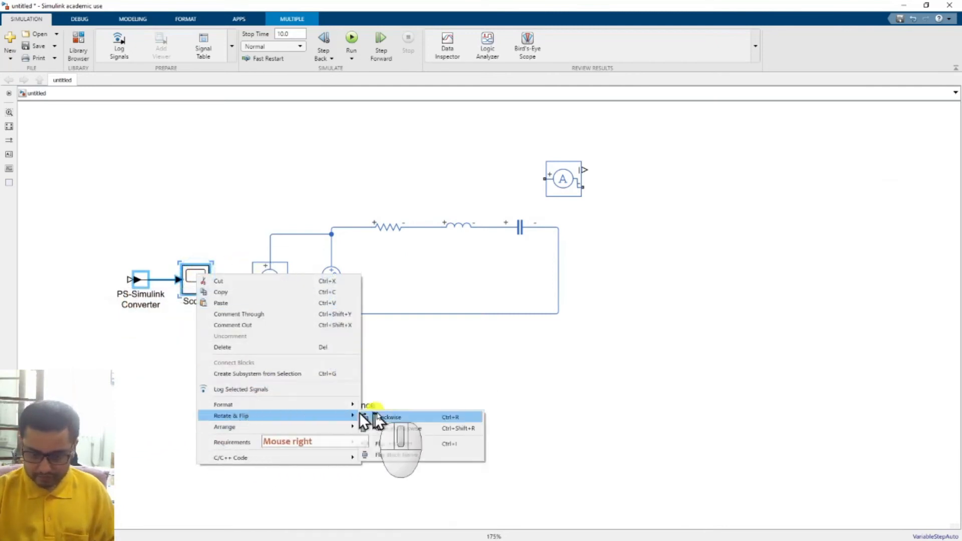
pyautogui.click(398, 444)
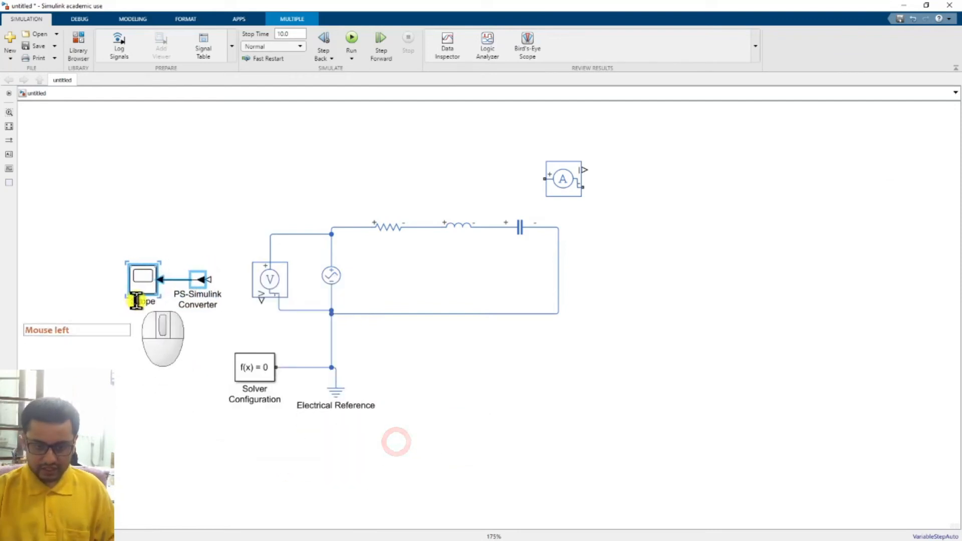
# Align the Scope and PS-Simulink Converter with the Voltage Sensor's V output and connect that output to the converter.
pyautogui.moveTo(143, 276); pyautogui.dragTo(157, 305)
pyautogui.click(175, 206)
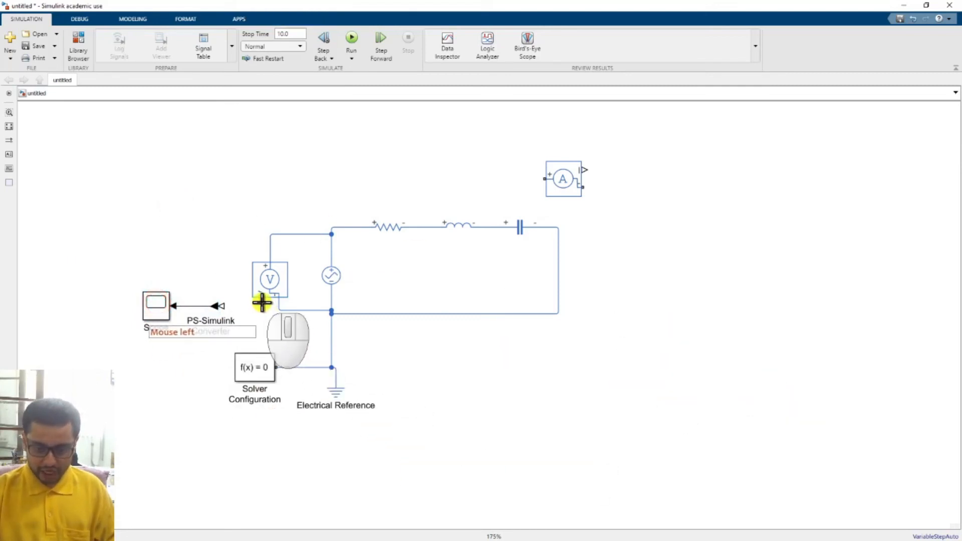
pyautogui.moveTo(261, 302); pyautogui.dragTo(226, 307)
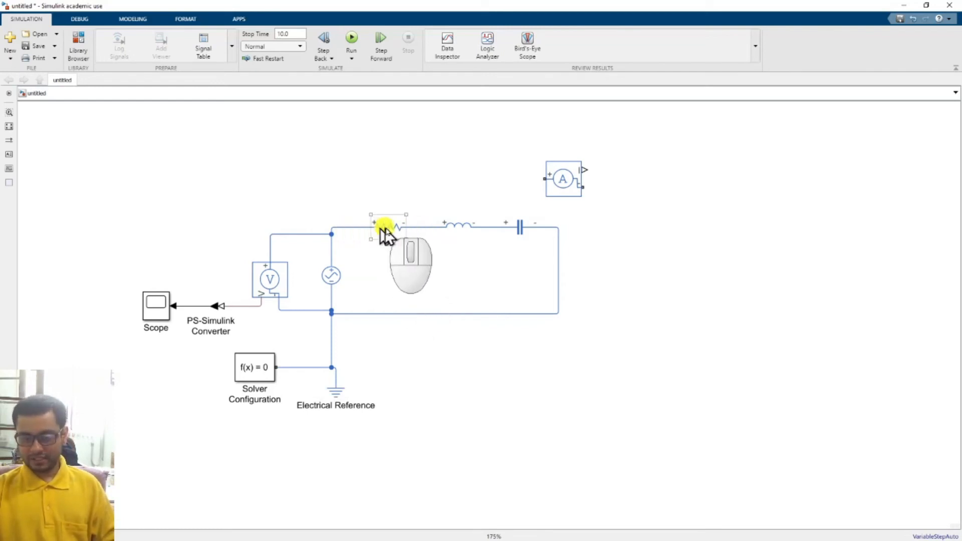
# Shift the Resistor, Inductor and Capacitor with their wiring away from the AC Voltage Source to make room before the Resistor.
pyautogui.click(459, 226)
pyautogui.click(573, 326)
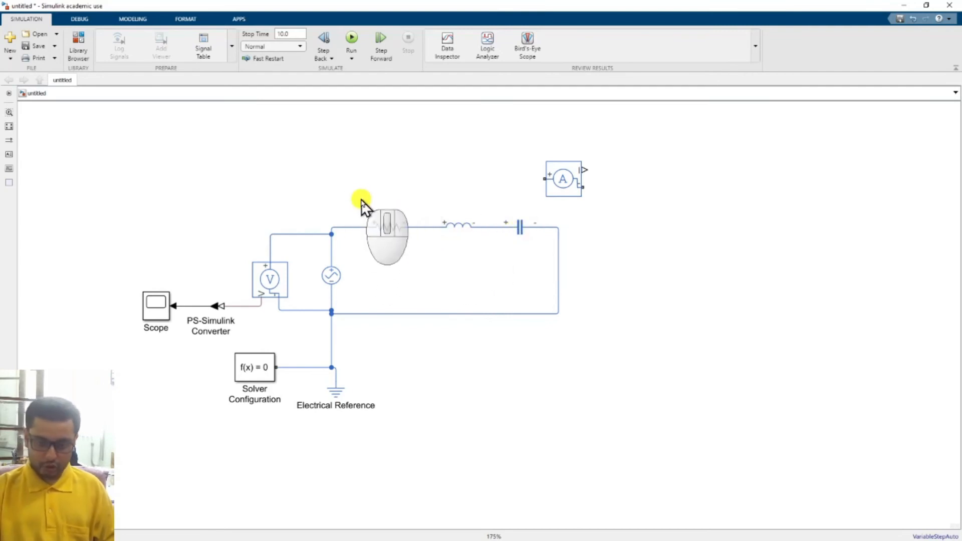
pyautogui.moveTo(362, 200); pyautogui.dragTo(595, 329)
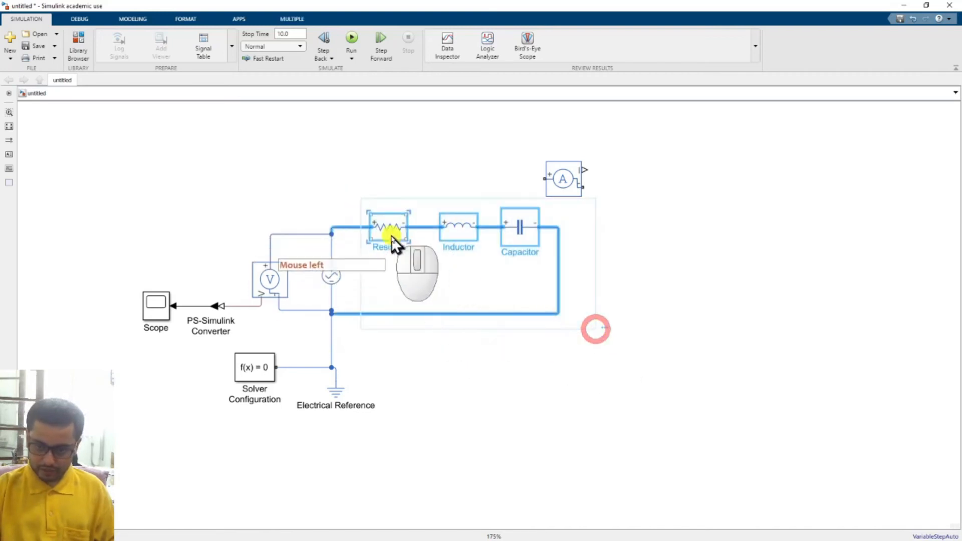
pyautogui.moveTo(393, 233); pyautogui.dragTo(475, 233)
pyautogui.click(456, 393)
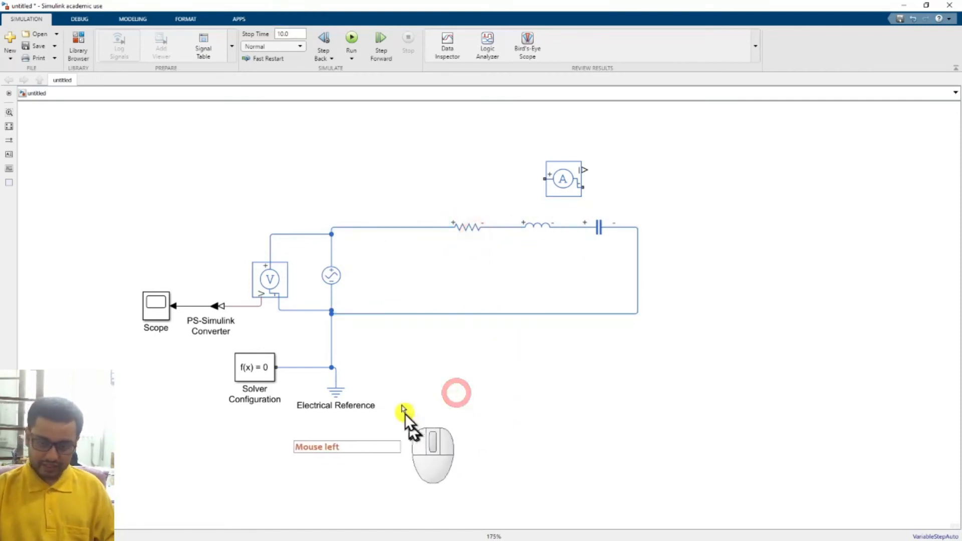
# Replace the wire between the AC Voltage Source and the Resistor with the Current Sensor, connected in series.
pyautogui.click(375, 227)
pyautogui.press('Delete')
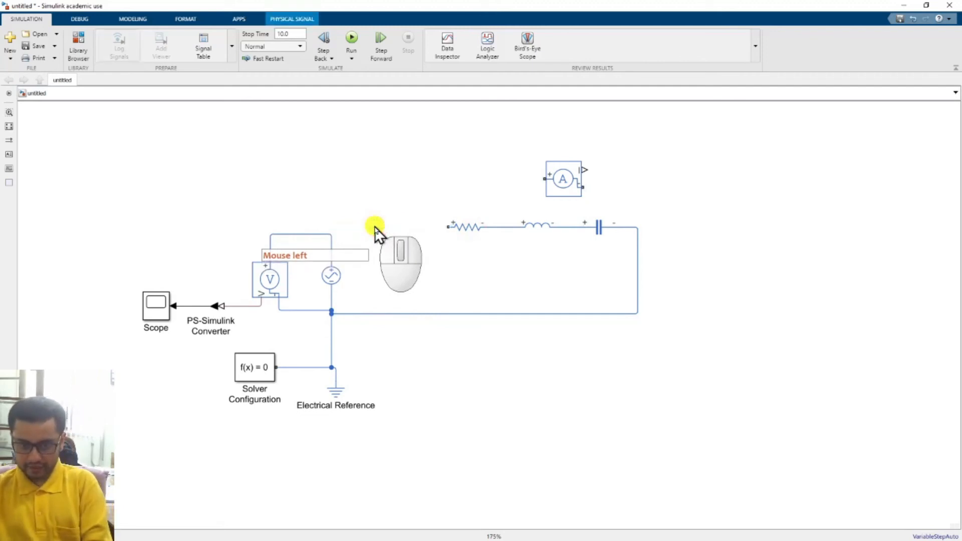
pyautogui.click(375, 226)
pyautogui.moveTo(566, 183); pyautogui.dragTo(396, 234)
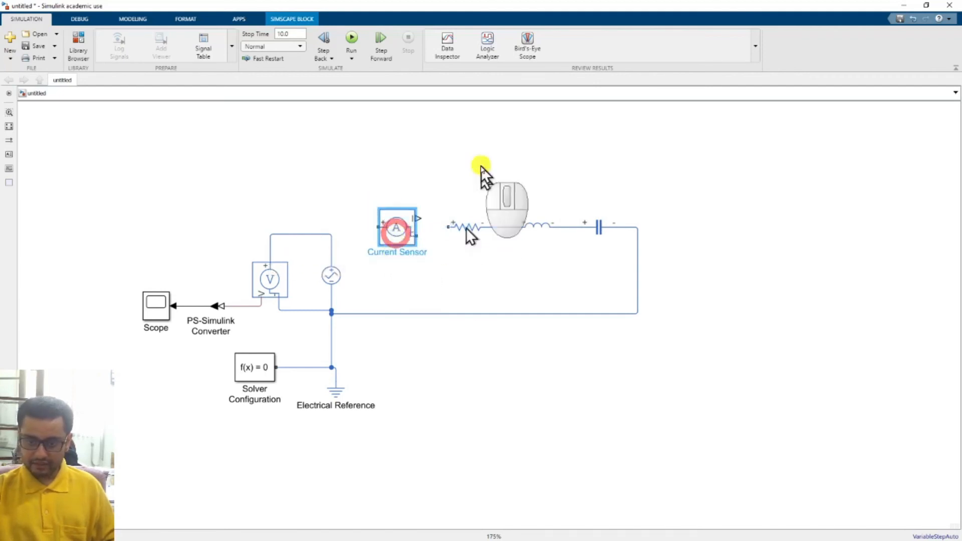
pyautogui.click(498, 149)
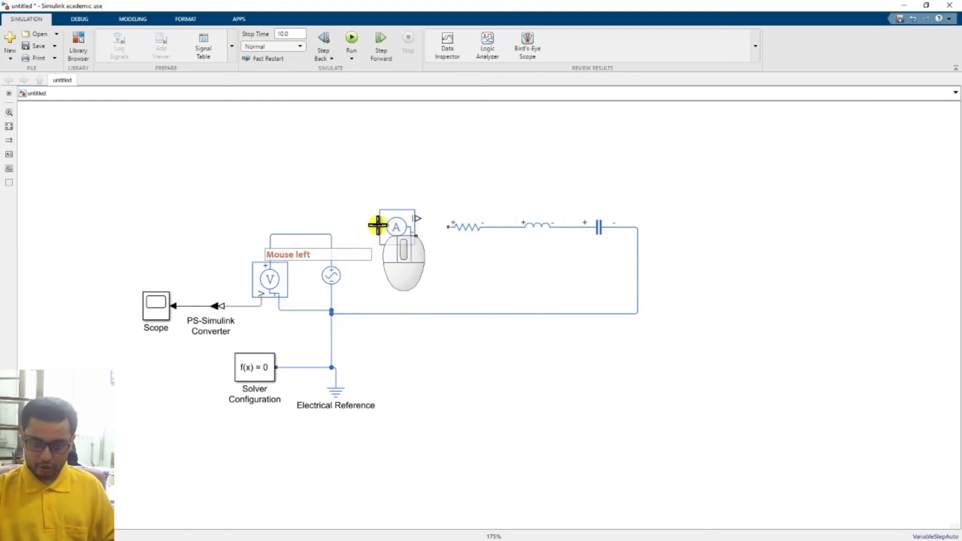
pyautogui.moveTo(379, 226)
pyautogui.mouseDown()
pyautogui.moveTo(344, 224)
pyautogui.moveTo(332, 237)
pyautogui.mouseUp()
pyautogui.moveTo(414, 235); pyautogui.dragTo(447, 227)
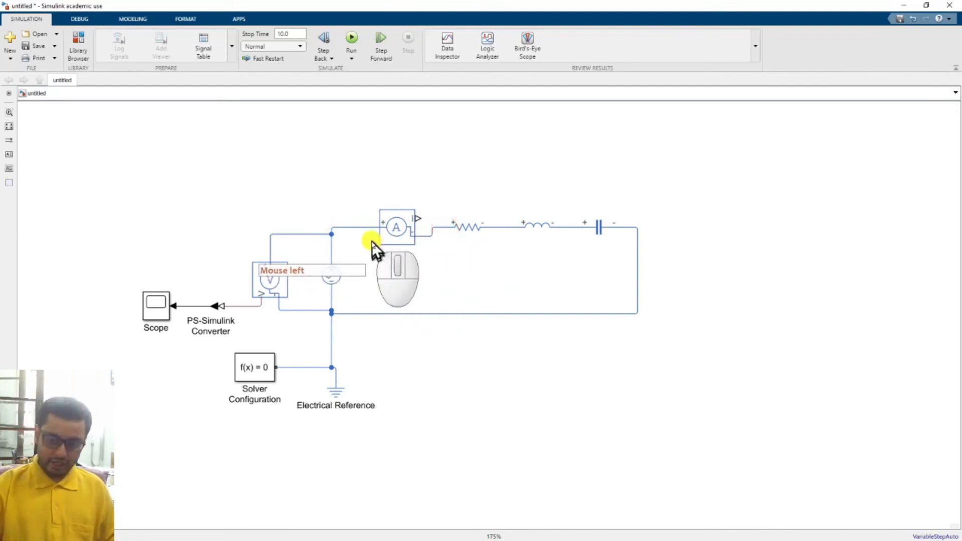
pyautogui.click(394, 222)
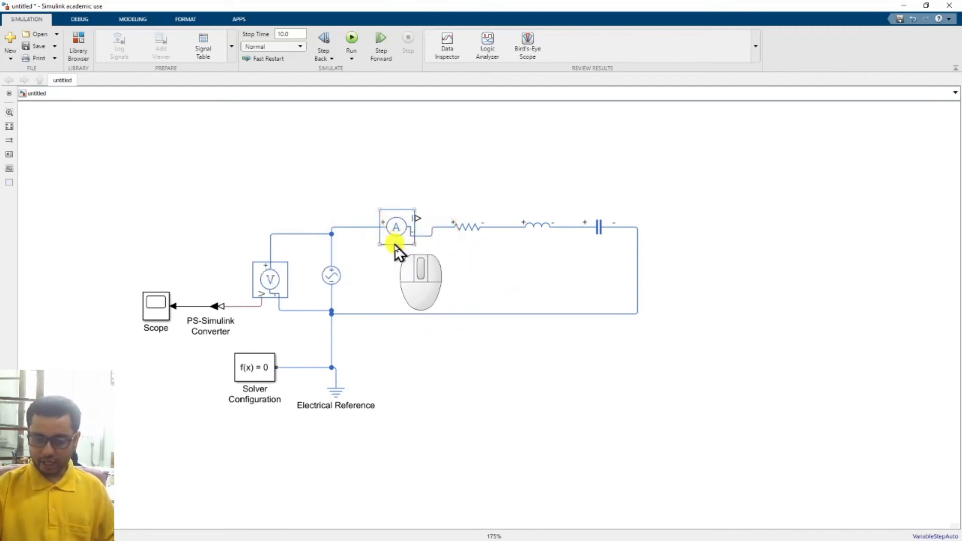
pyautogui.click(436, 263)
pyautogui.click(453, 235)
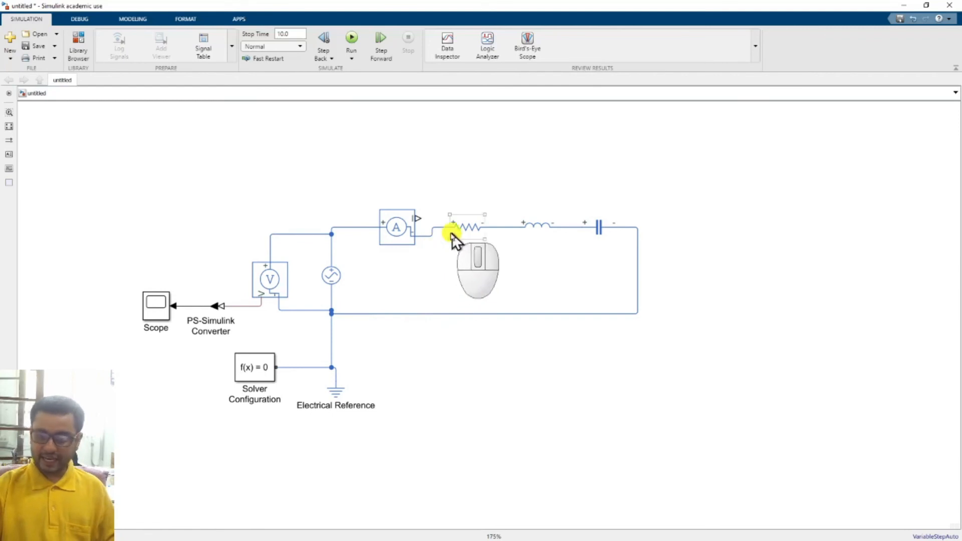
pyautogui.click(460, 238)
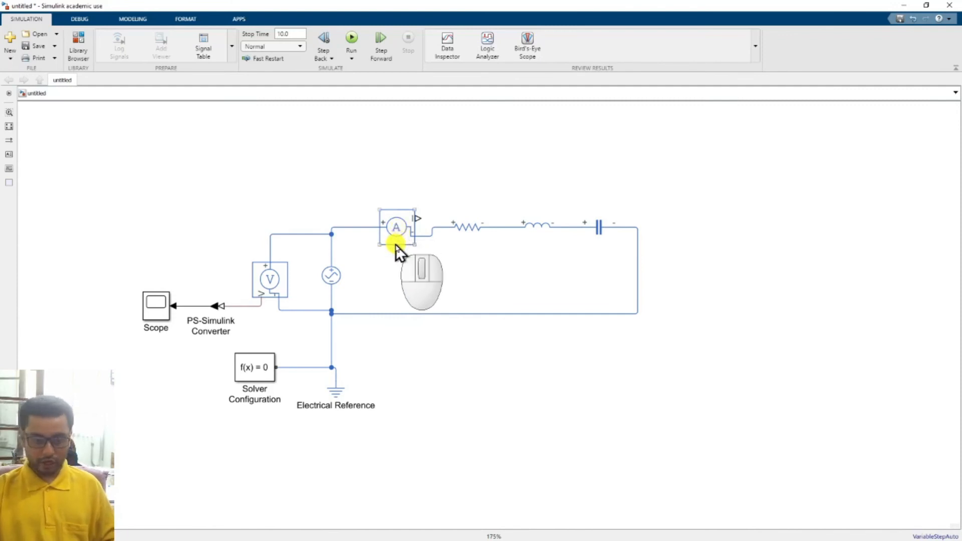
pyautogui.click(437, 210)
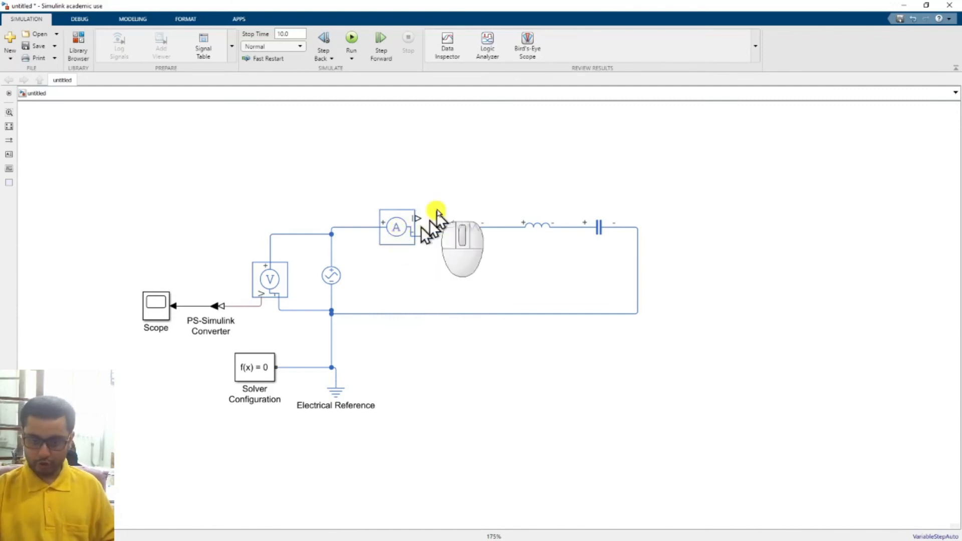
pyautogui.click(395, 228)
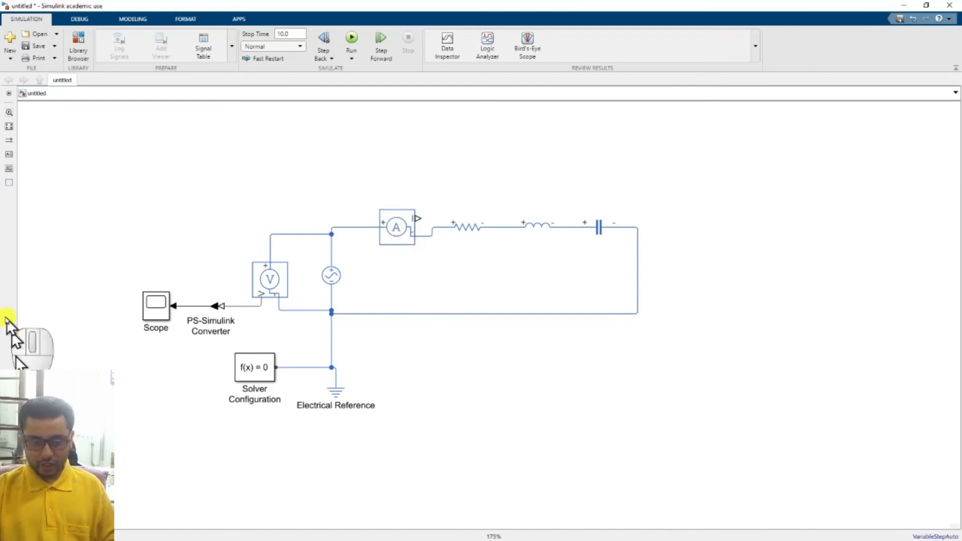
# Duplicate the Scope and PS-Simulink Converter above the Current Sensor and connect the sensor's I output to the copied converter.
pyautogui.moveTo(99, 277); pyautogui.dragTo(233, 355)
pyautogui.hotkey('ctrl', 'c')
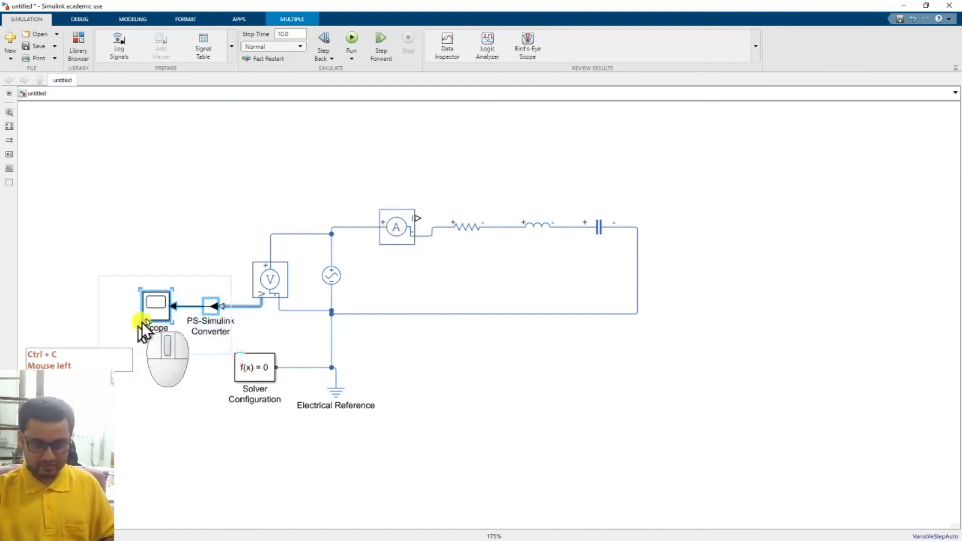
pyautogui.click(351, 134)
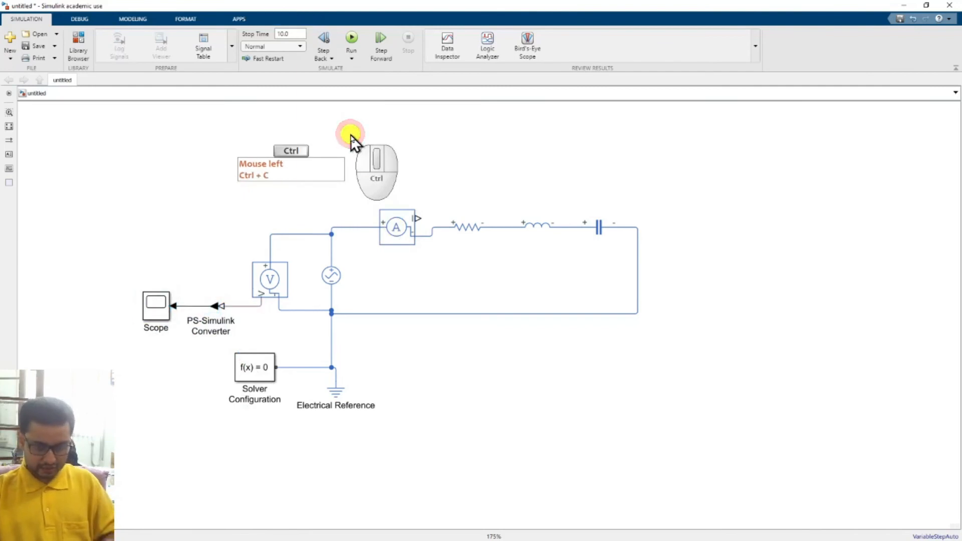
pyautogui.hotkey('ctrl', 'v')
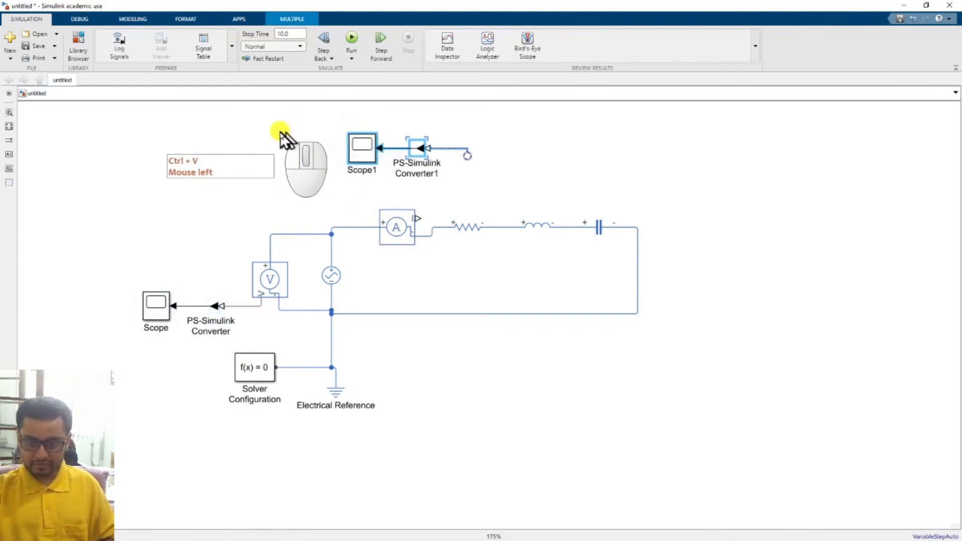
pyautogui.click(561, 143)
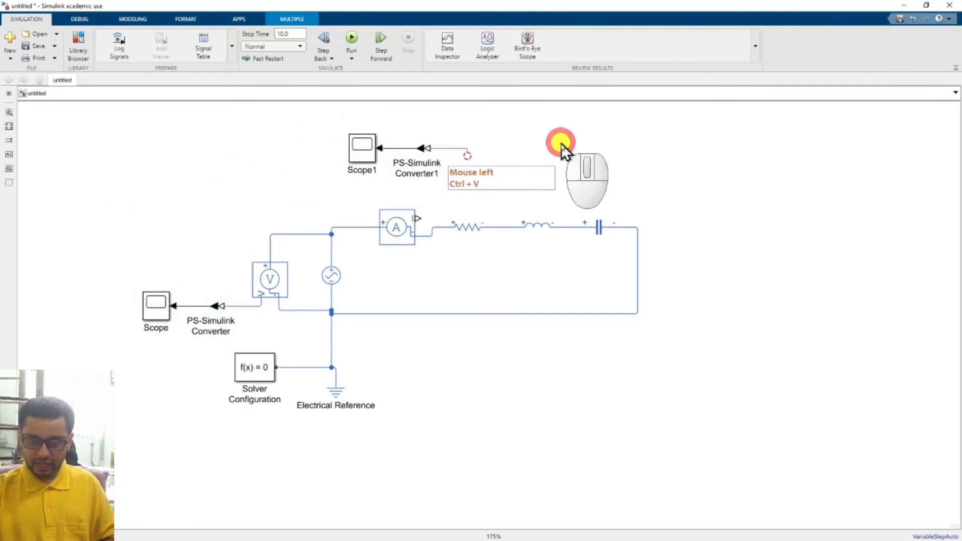
pyautogui.moveTo(420, 218); pyautogui.dragTo(467, 158)
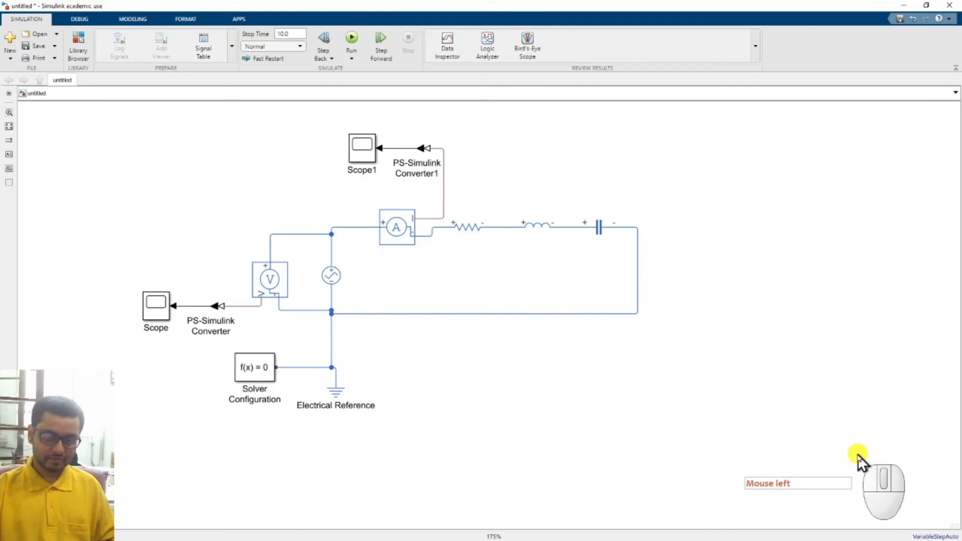
# Fit the whole model in view, set the simulation stop time to 0.1, and run the simulation.
pyautogui.click(9, 126)
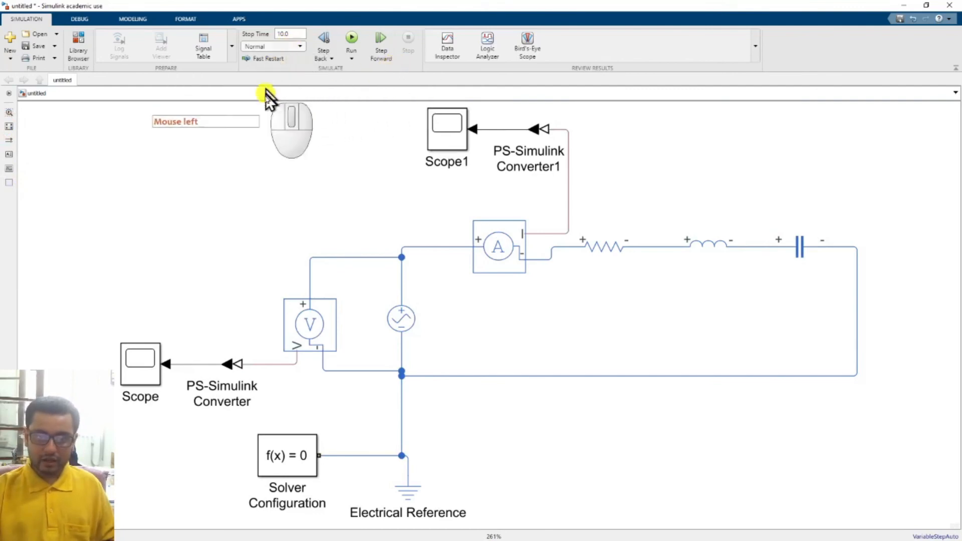
pyautogui.click(282, 34)
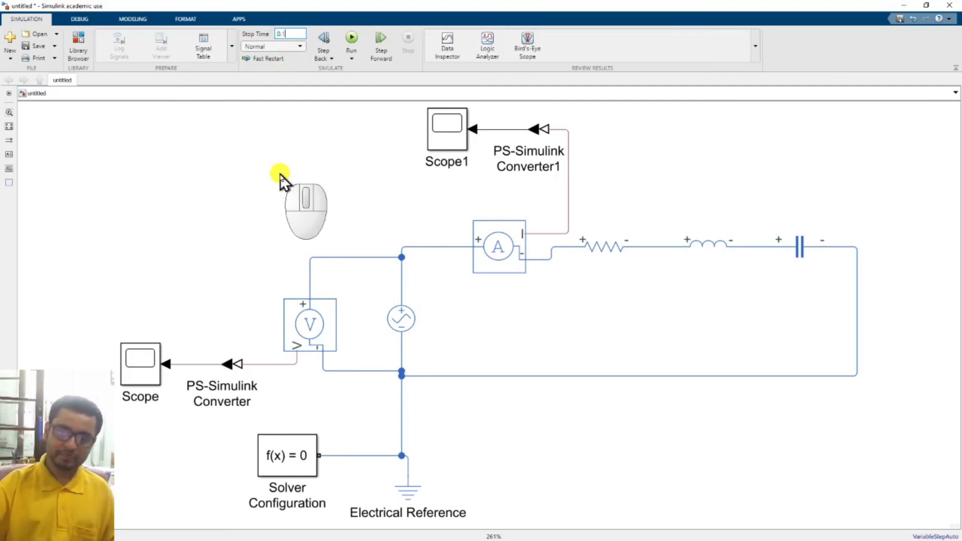
pyautogui.click(352, 41)
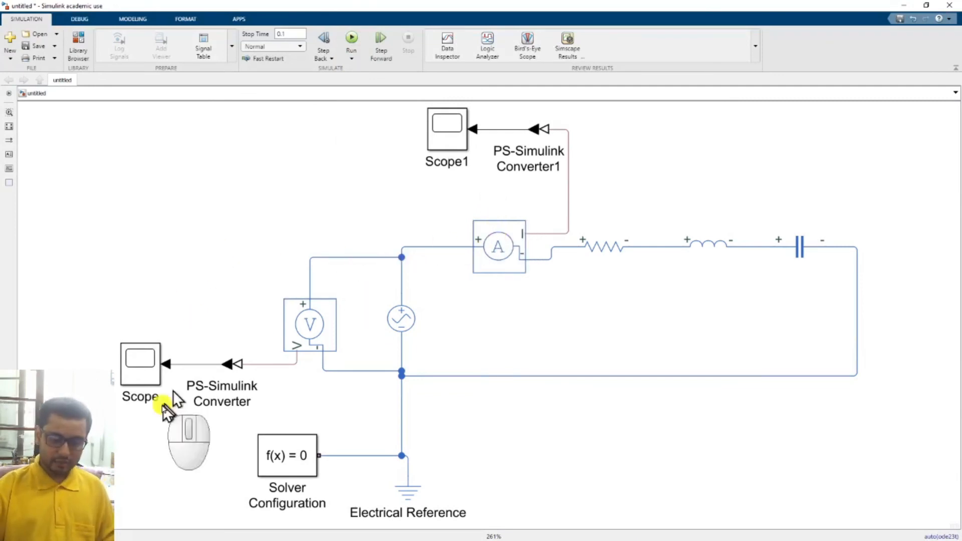
# Open the Scope fed by the Voltage Sensor and place its window clear of the voltage measurement blocks to examine the waveform.
pyautogui.doubleClick(140, 362)
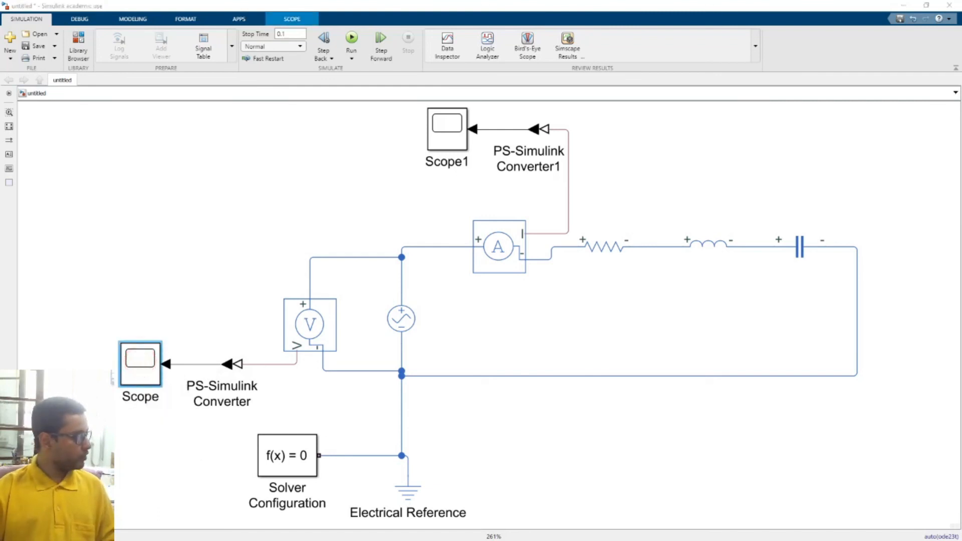
pyautogui.moveTo(140, 189); pyautogui.dragTo(466, 145)
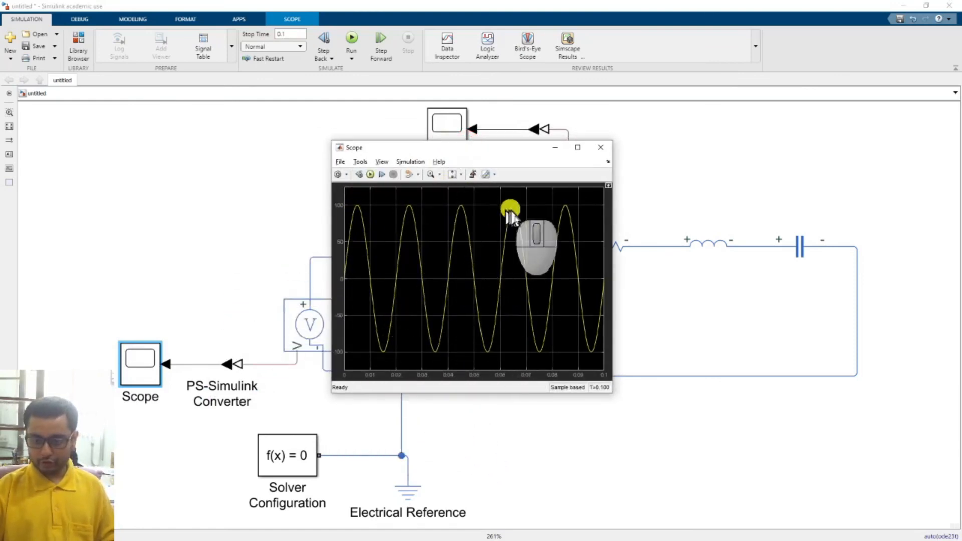
pyautogui.moveTo(479, 147); pyautogui.dragTo(671, 179)
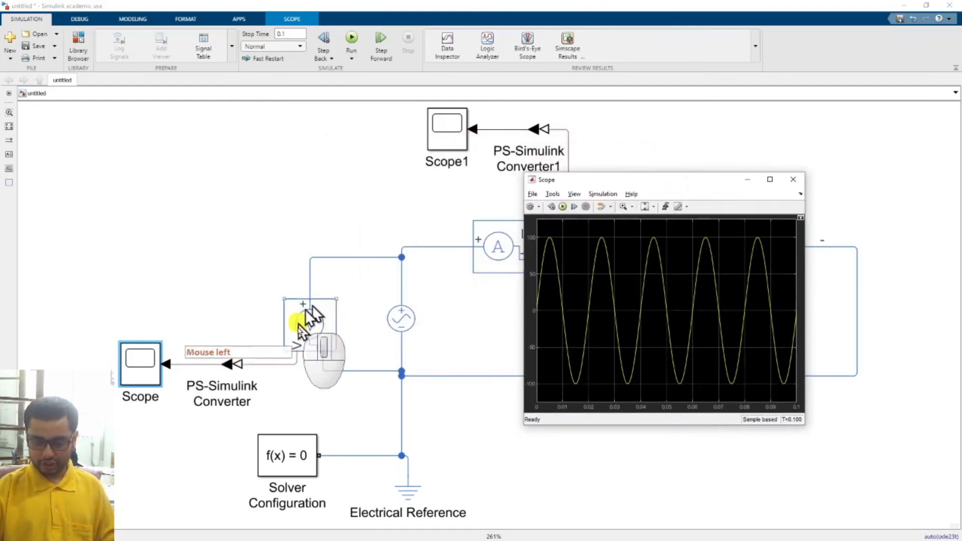
# Relate the voltage waveform to the Voltage Sensor and AC Voltage Source in the circuit, and close the Scope window.
pyautogui.click(305, 330)
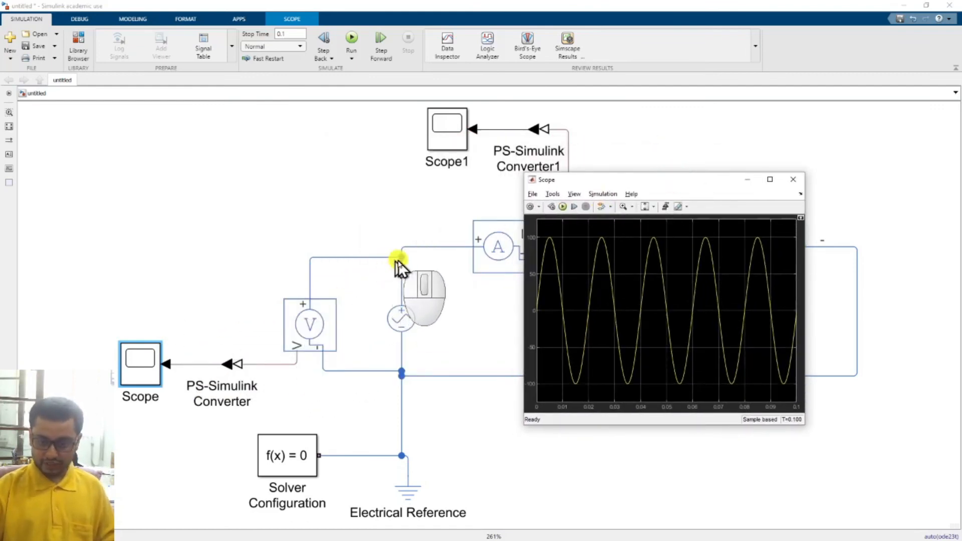
pyautogui.click(404, 327)
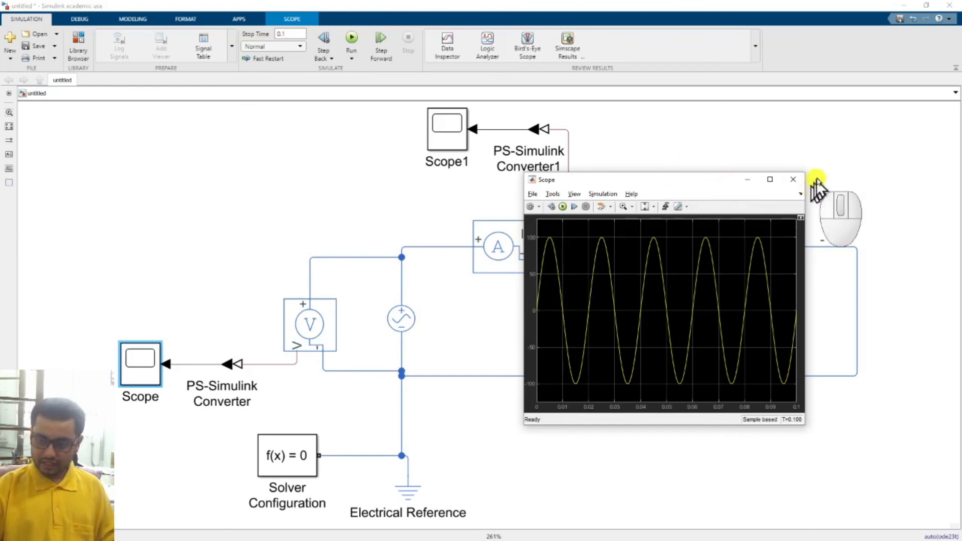
pyautogui.click(795, 181)
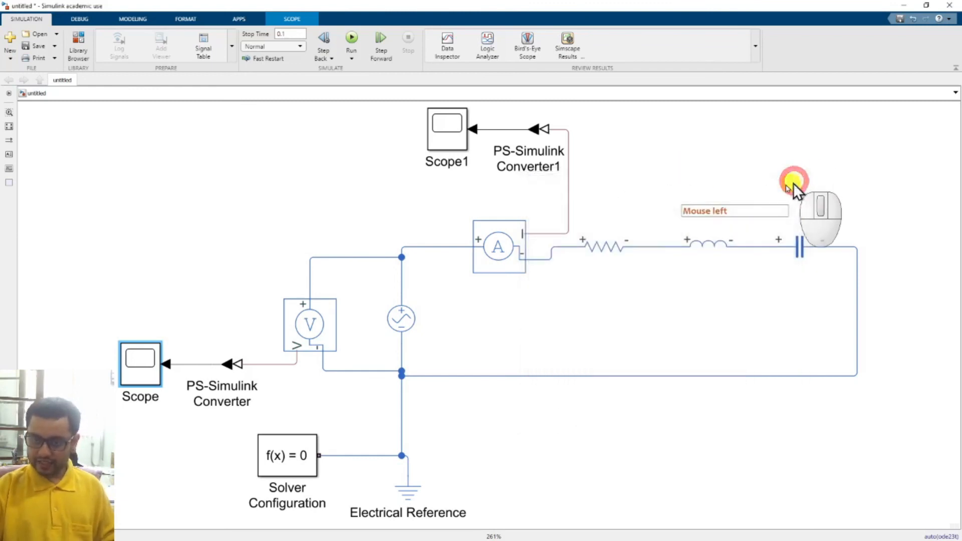
# Open Scope1, fed by the Current Sensor, and place its window below the resistor, inductor and capacitor to examine the current waveform.
pyautogui.click(450, 130)
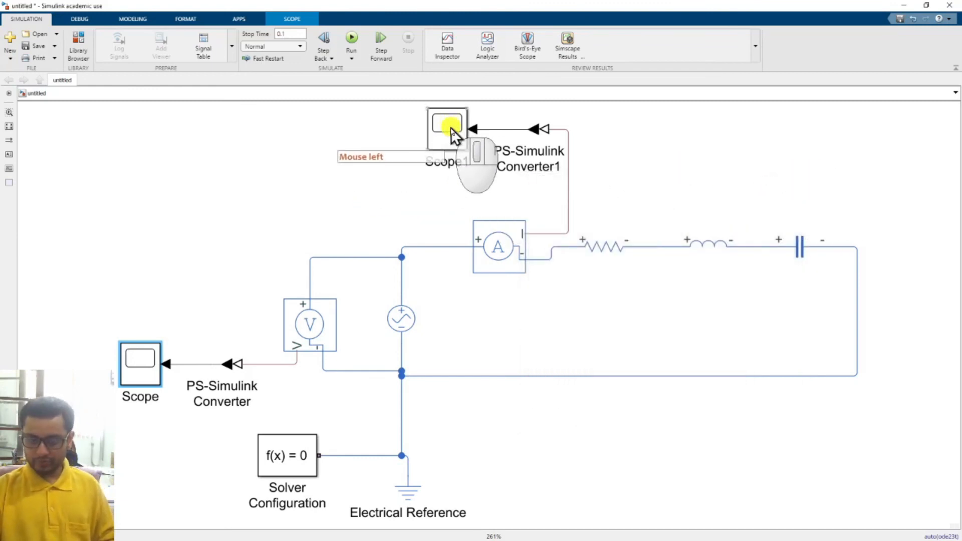
pyautogui.click(450, 131)
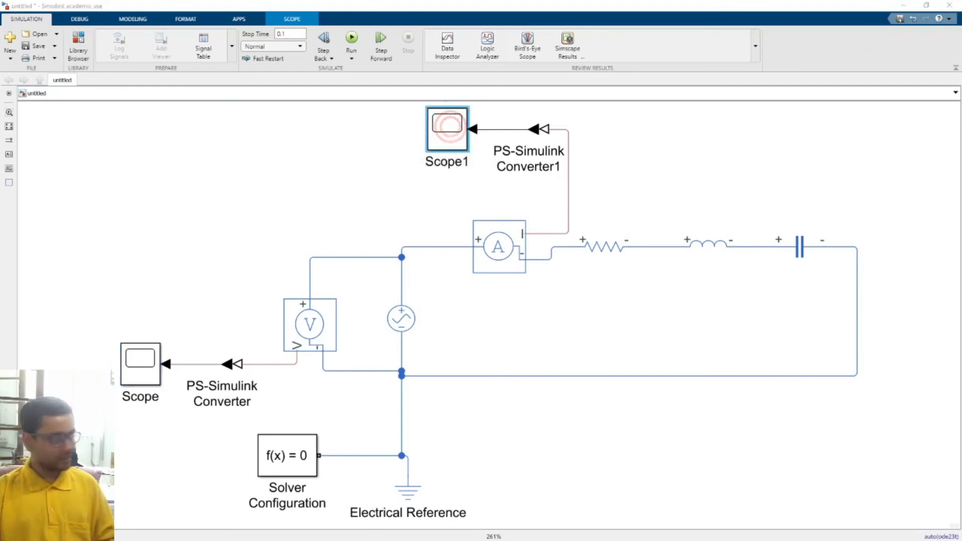
pyautogui.doubleClick(450, 130)
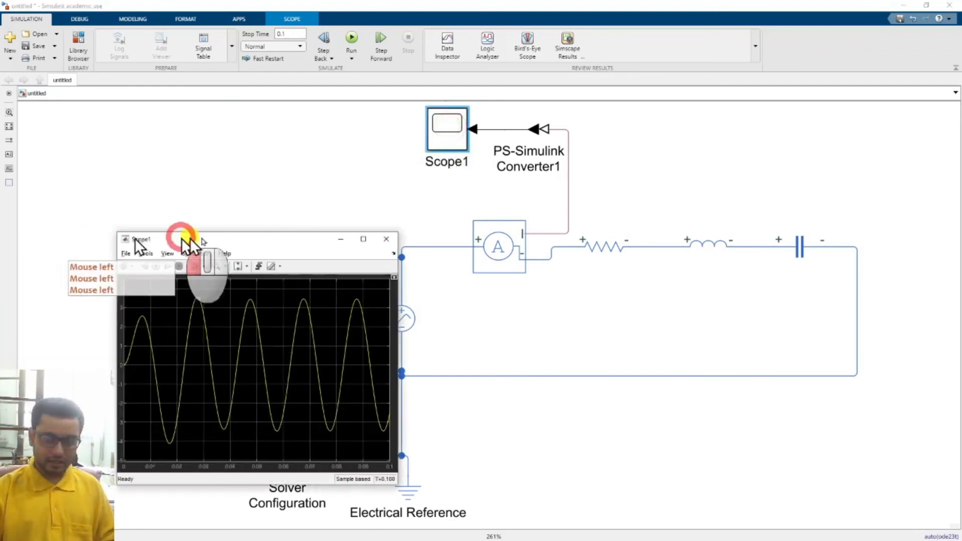
pyautogui.moveTo(185, 241); pyautogui.dragTo(623, 293)
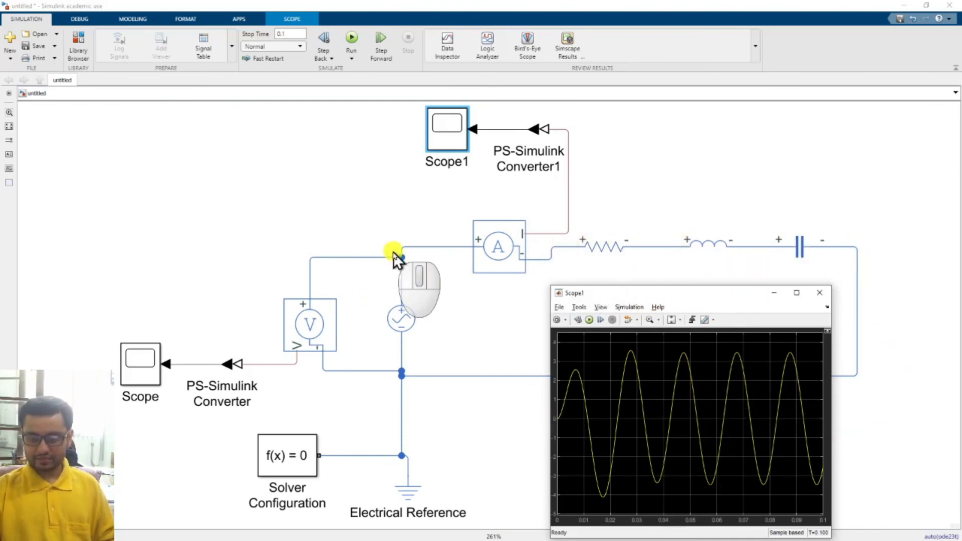
pyautogui.click(524, 245)
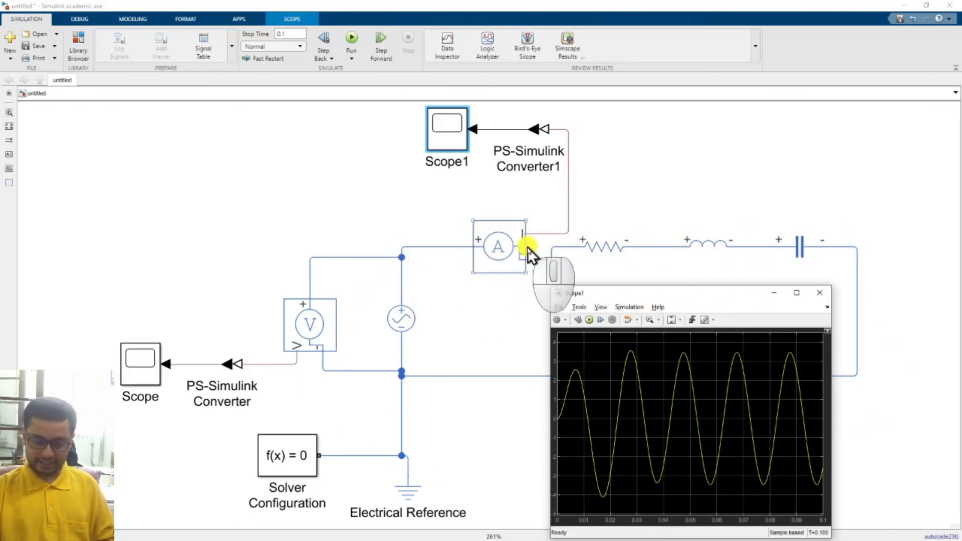